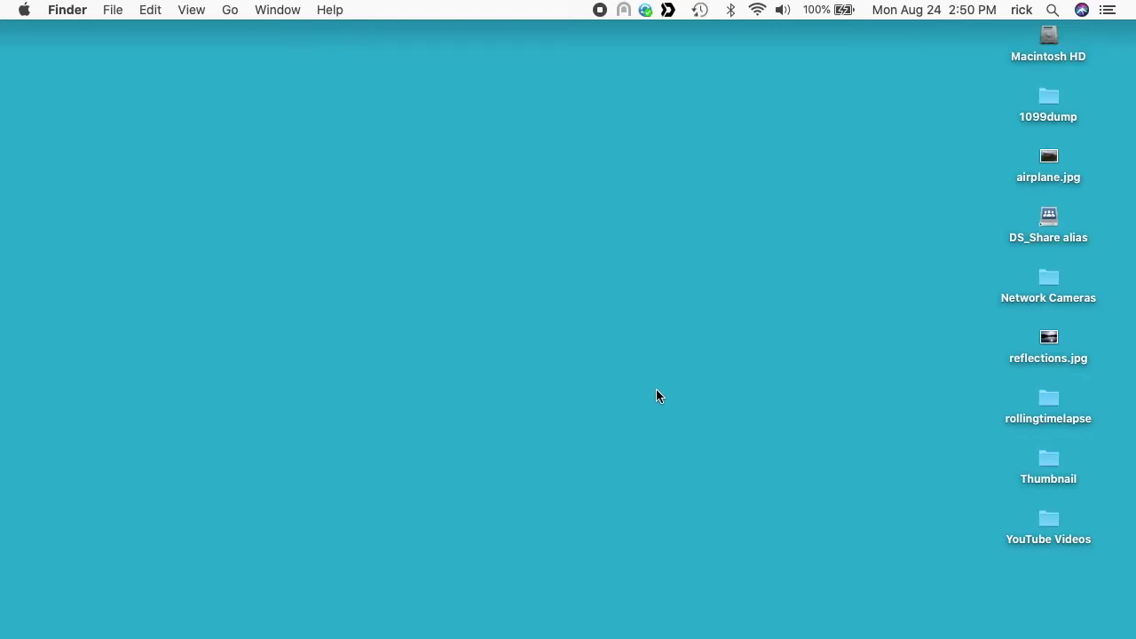
Step: Launch Disk Utility from Macintosh HD > Applications > Utilities and close the Finder window
double_click(1048, 40)
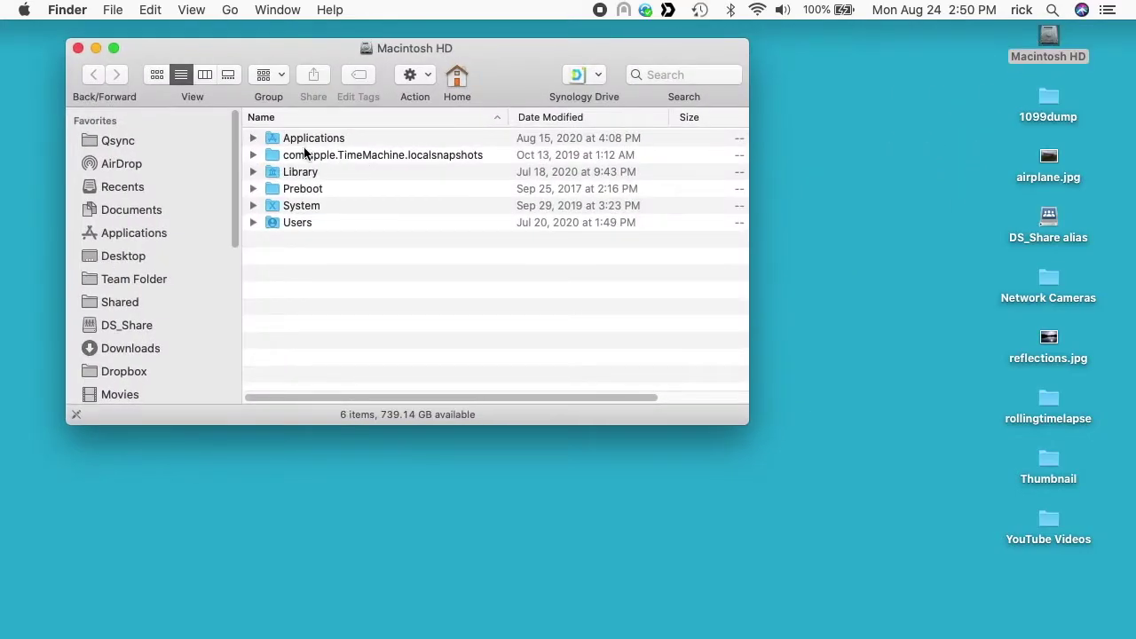
double_click(301, 142)
key(u)
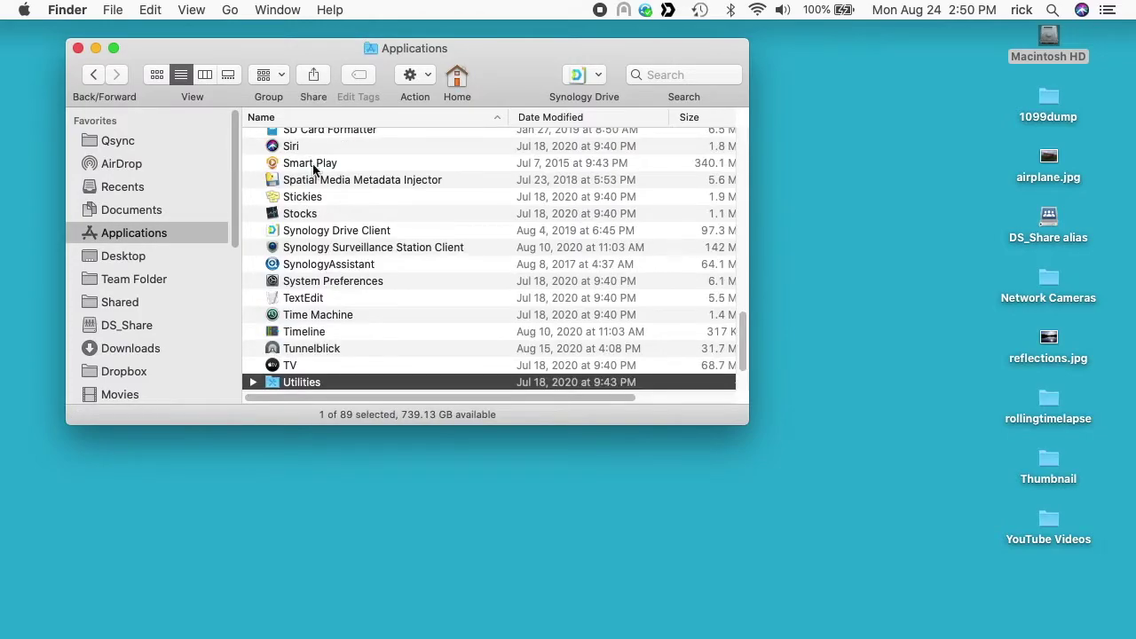
key(super+Down)
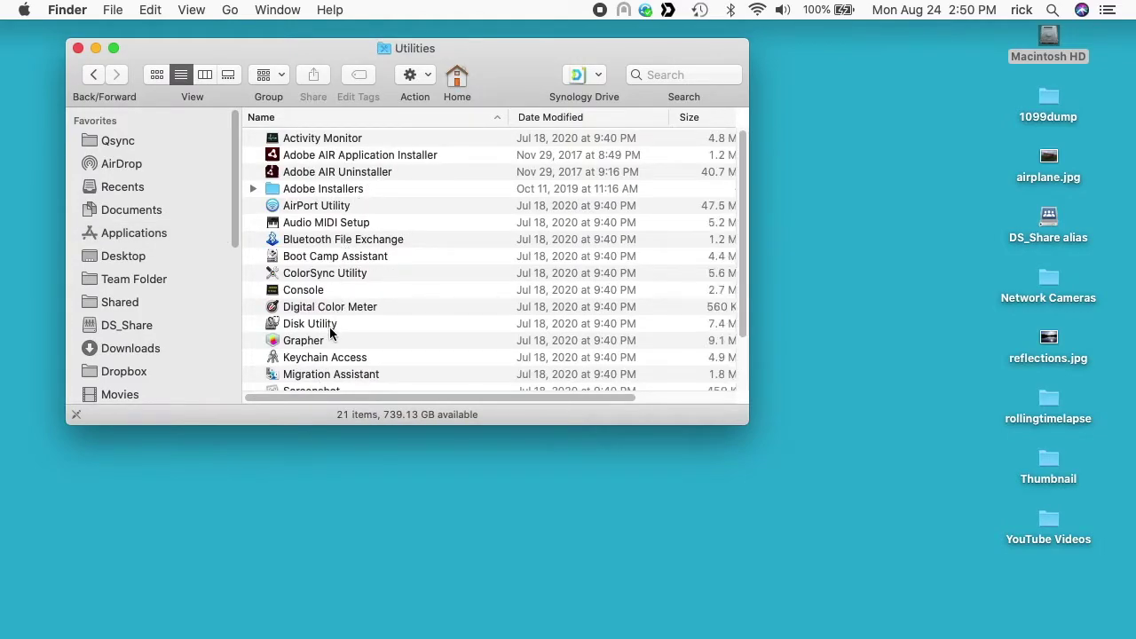
double_click(328, 326)
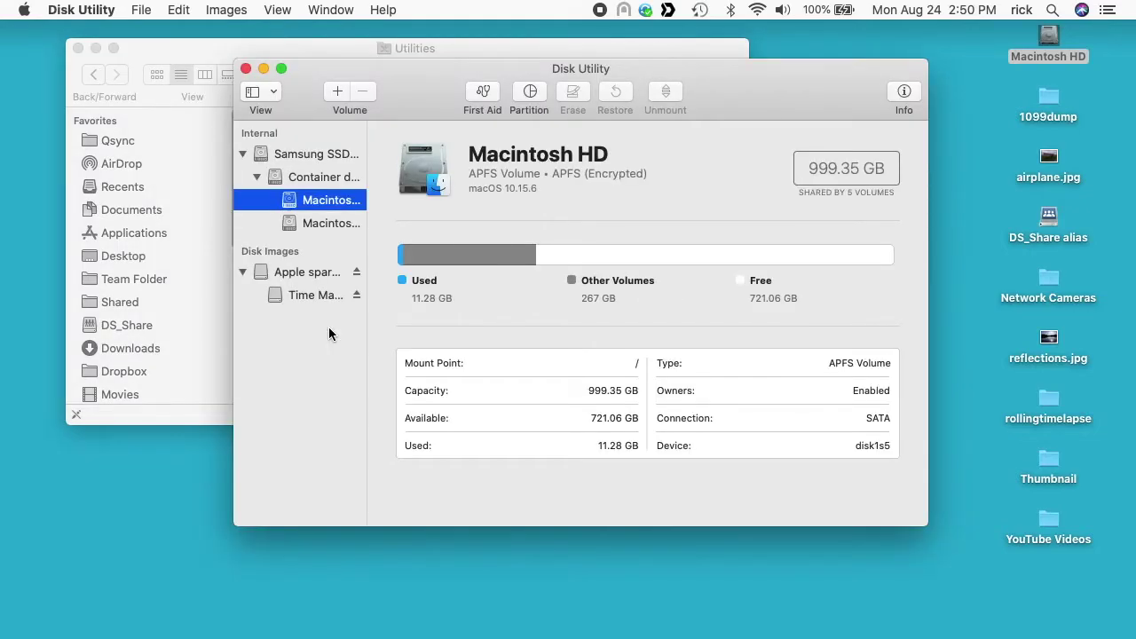
key(super+space)
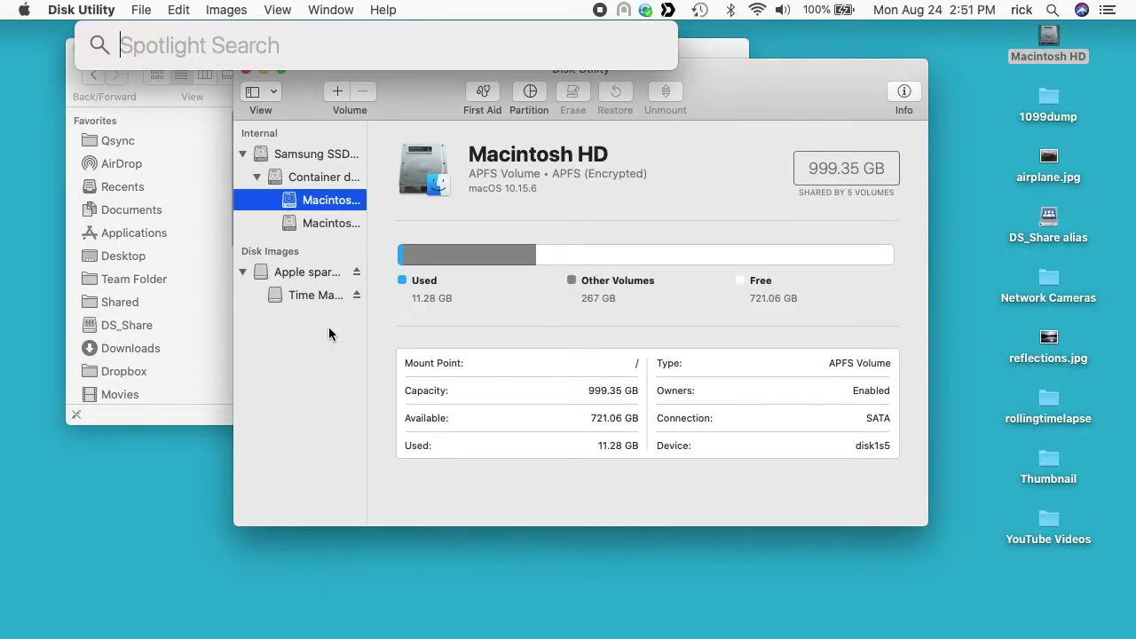
key(Escape)
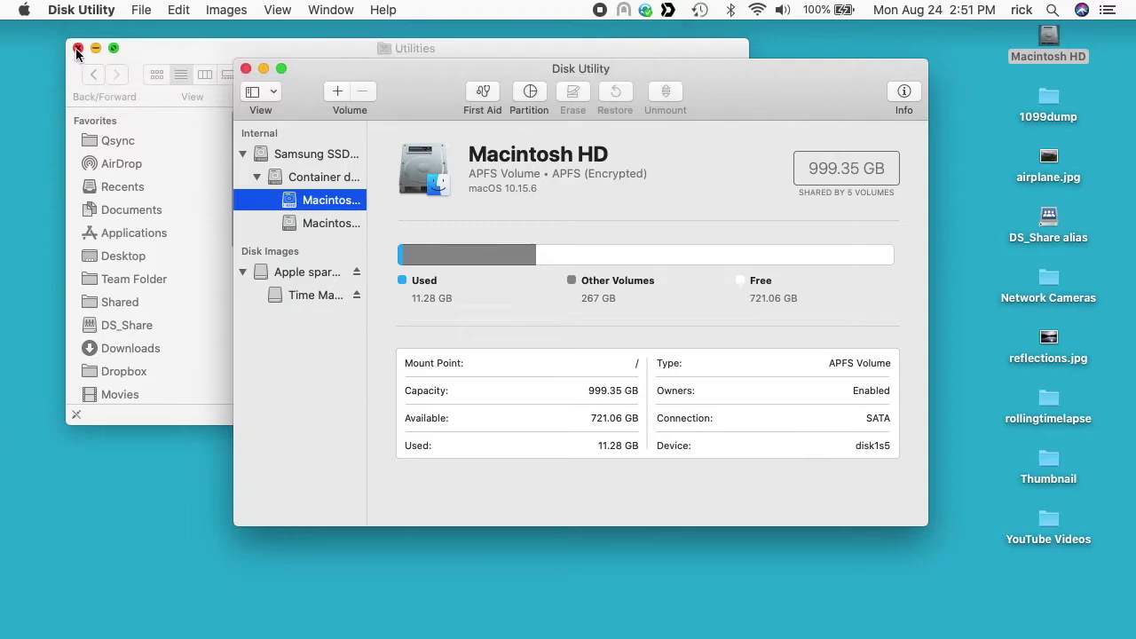
Step: Move the Disk Utility window up-left and show the File > New Image options
drag(369, 79, 170, 57)
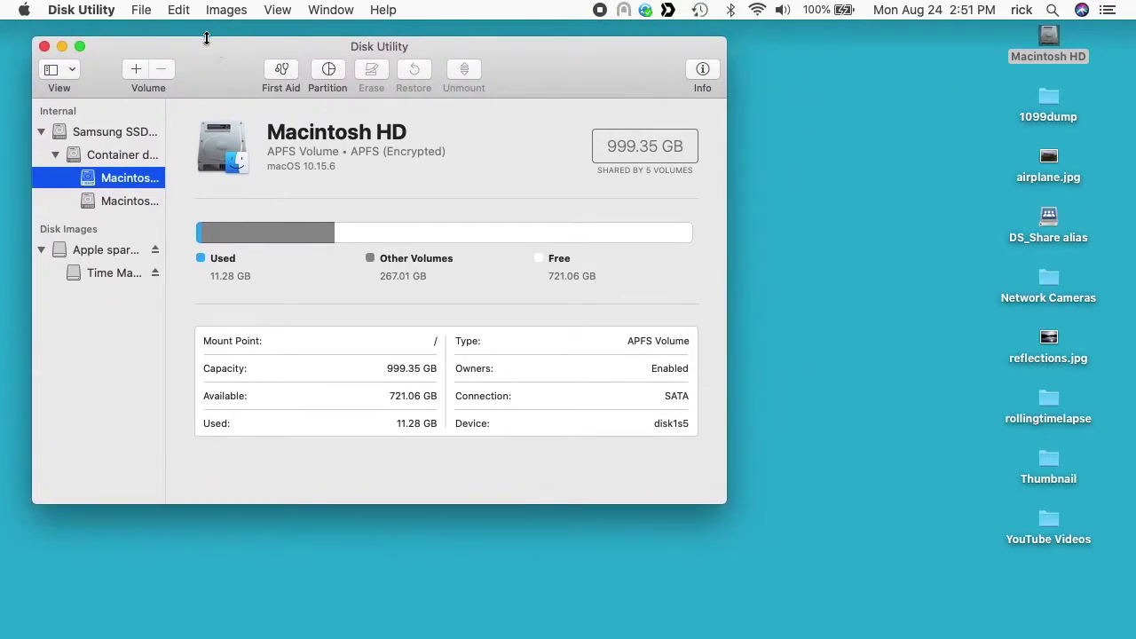
click(142, 9)
mouse_move(158, 35)
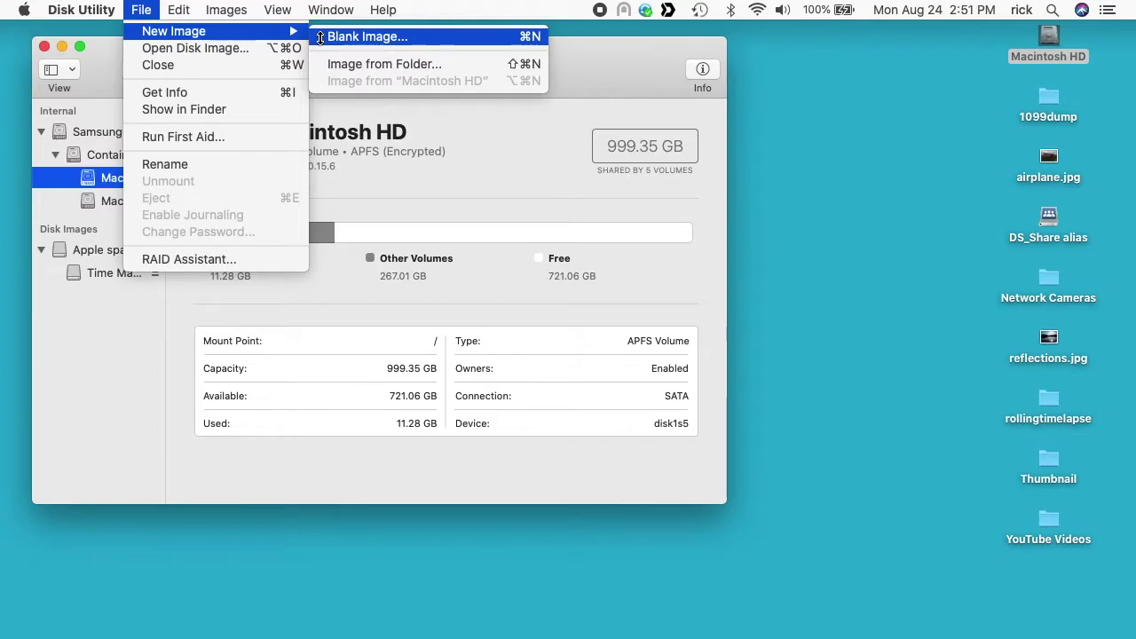
Step: Start a blank image saved as 'liver and onions recipe', volume SecretTaxDocs, size 500 MB
click(320, 37)
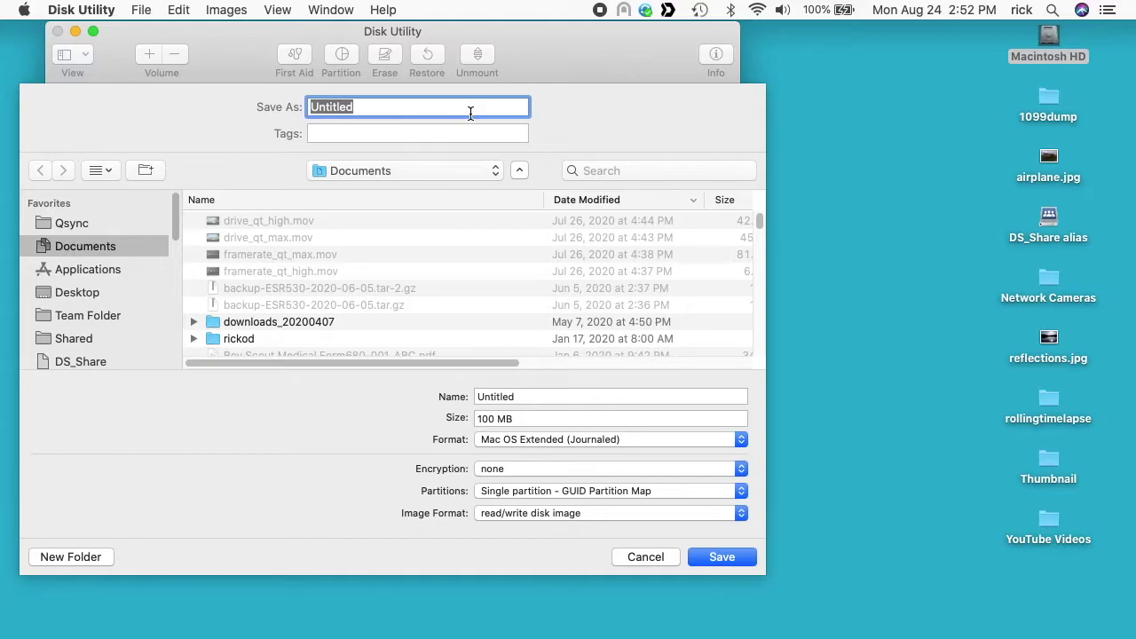
key(BackSpace)
text(liver and onions recipe)
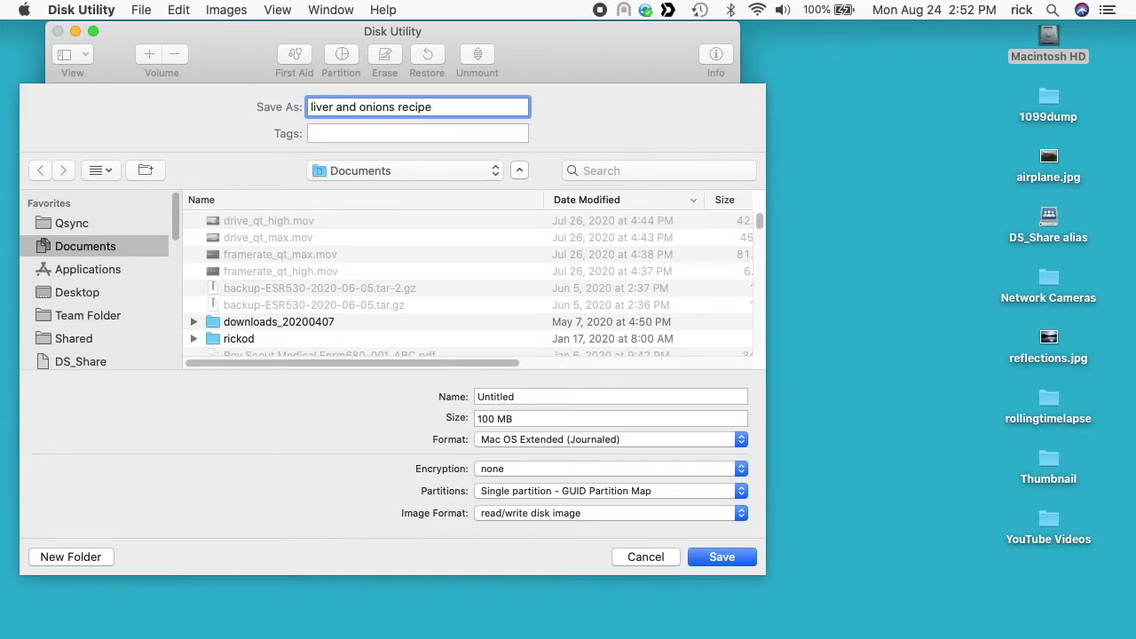
double_click(545, 398)
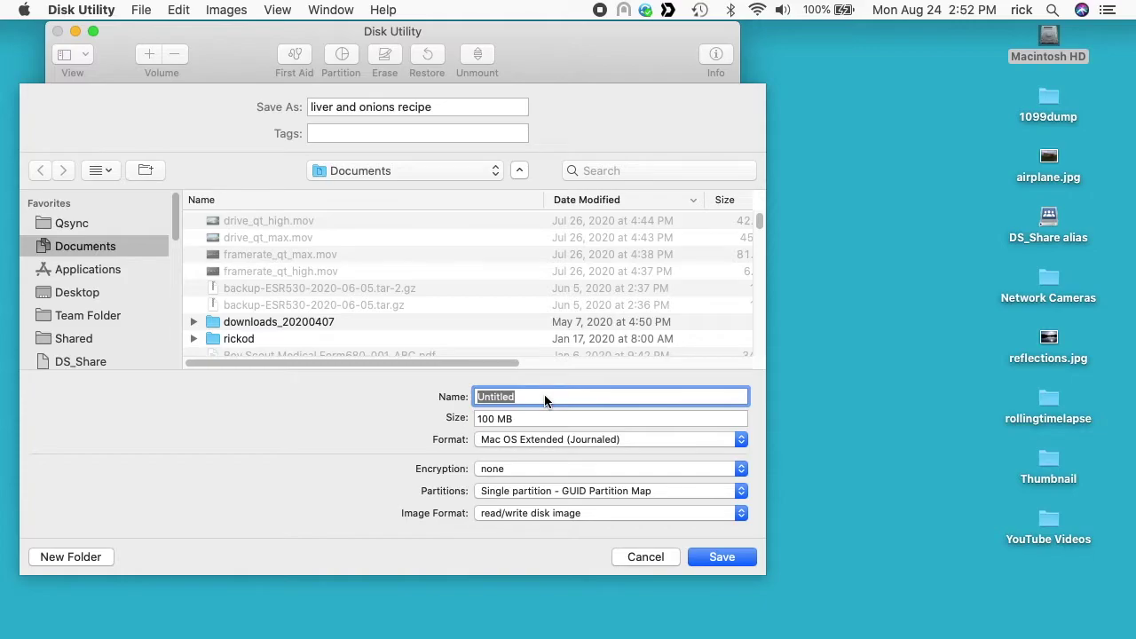
text(SecretTaxDocs)
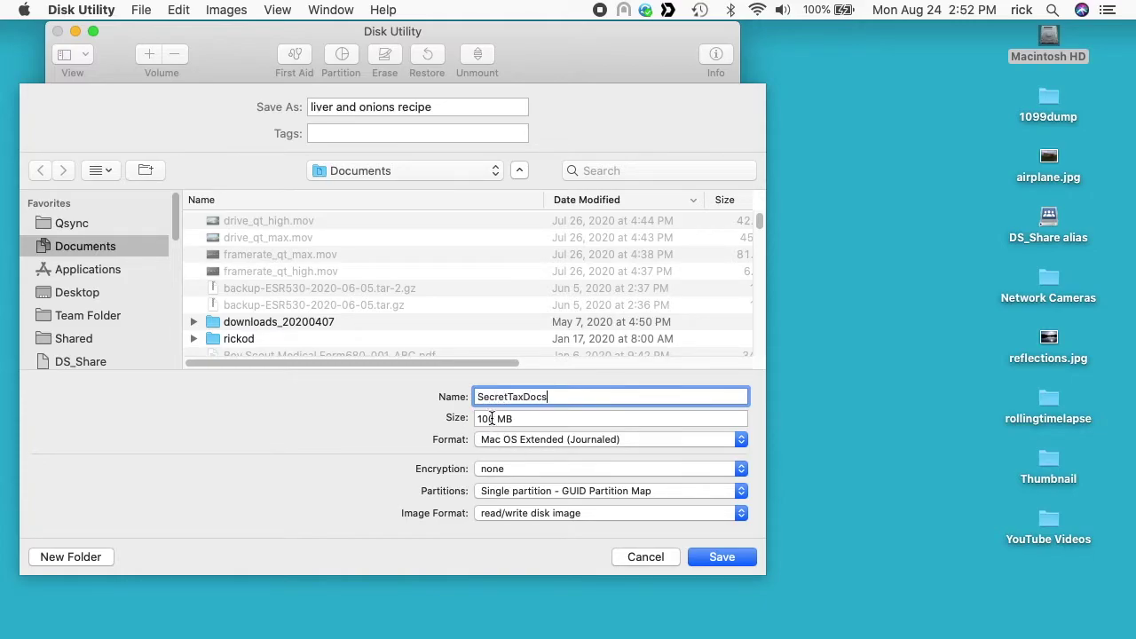
drag(493, 419, 471, 420)
text(500)
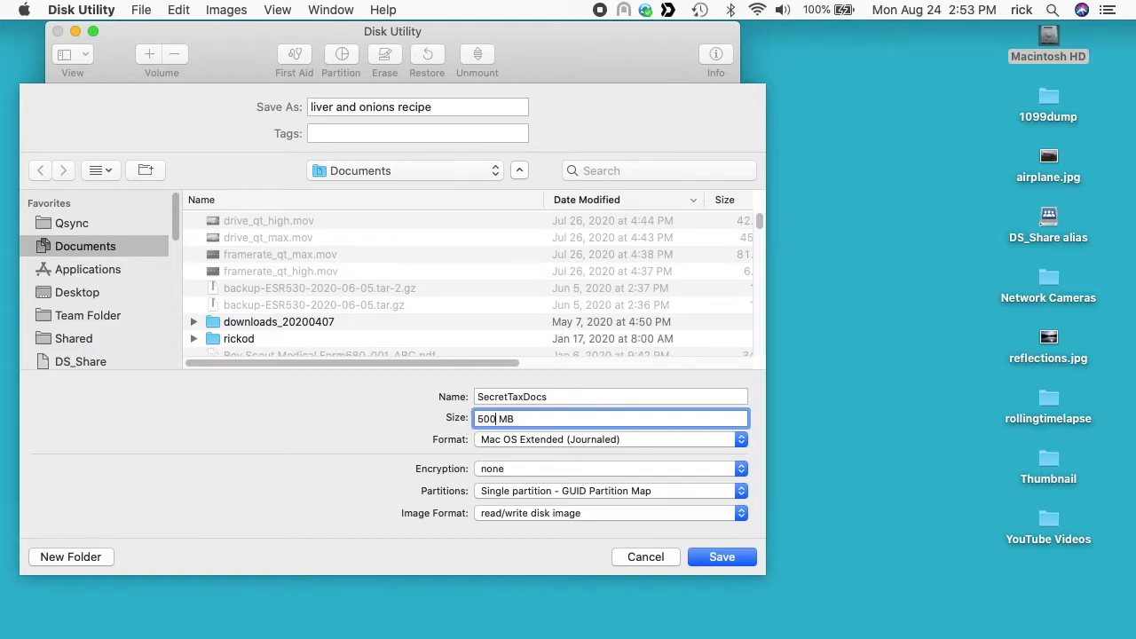
Step: Set the new image's file system to APFS and show the encryption options
click(503, 440)
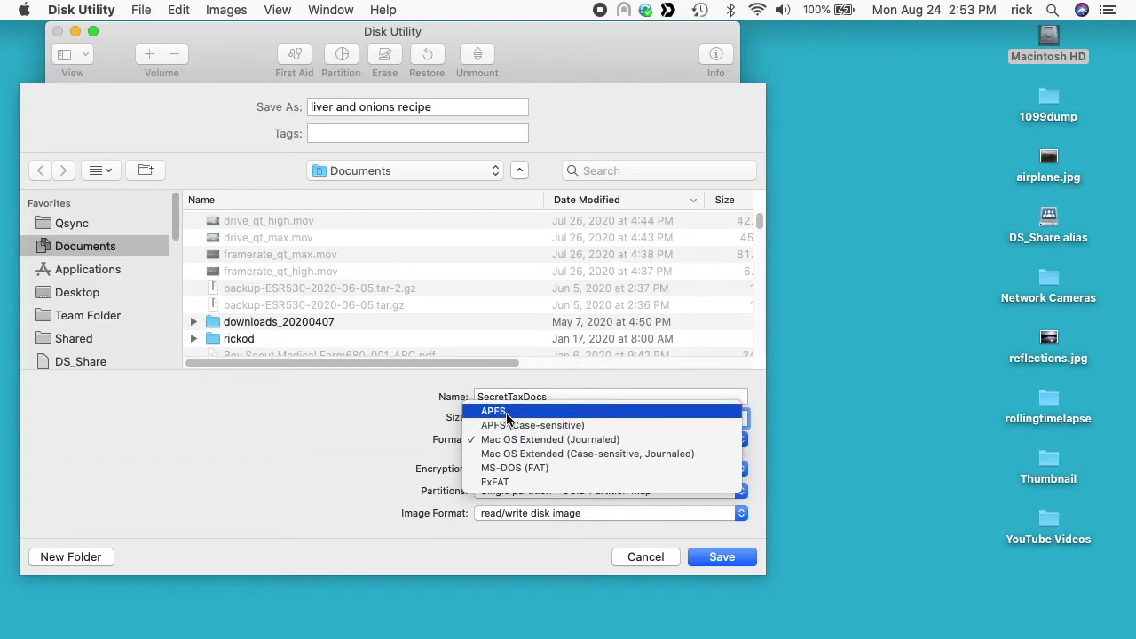
click(507, 411)
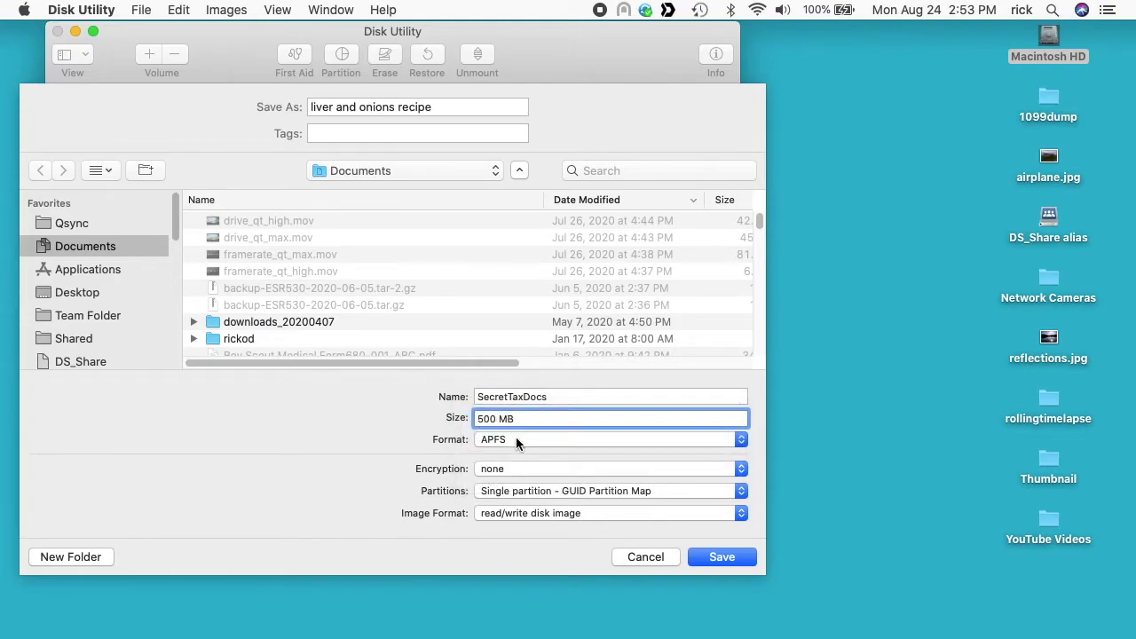
click(517, 441)
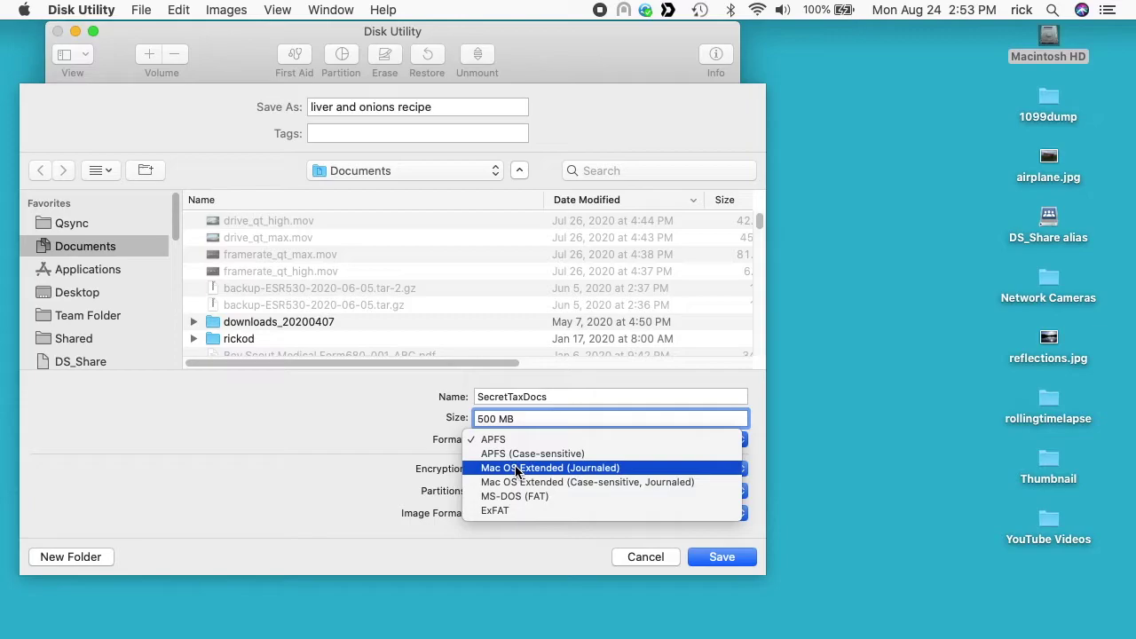
key(Escape)
click(523, 468)
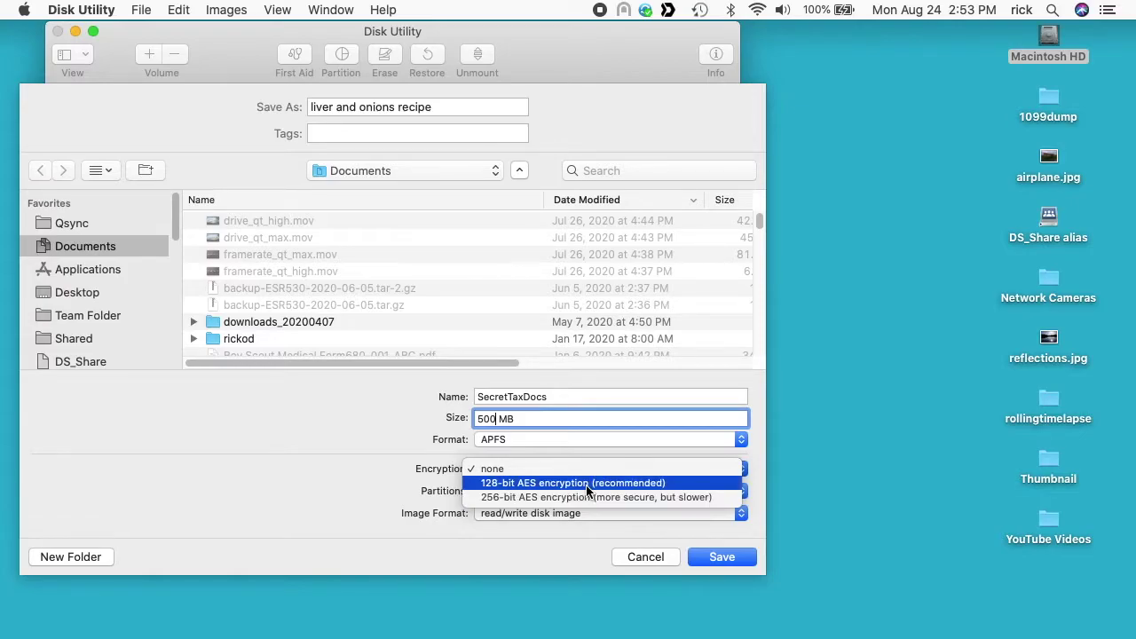
Step: Choose 128-bit AES encryption and enter and verify the image password
click(586, 487)
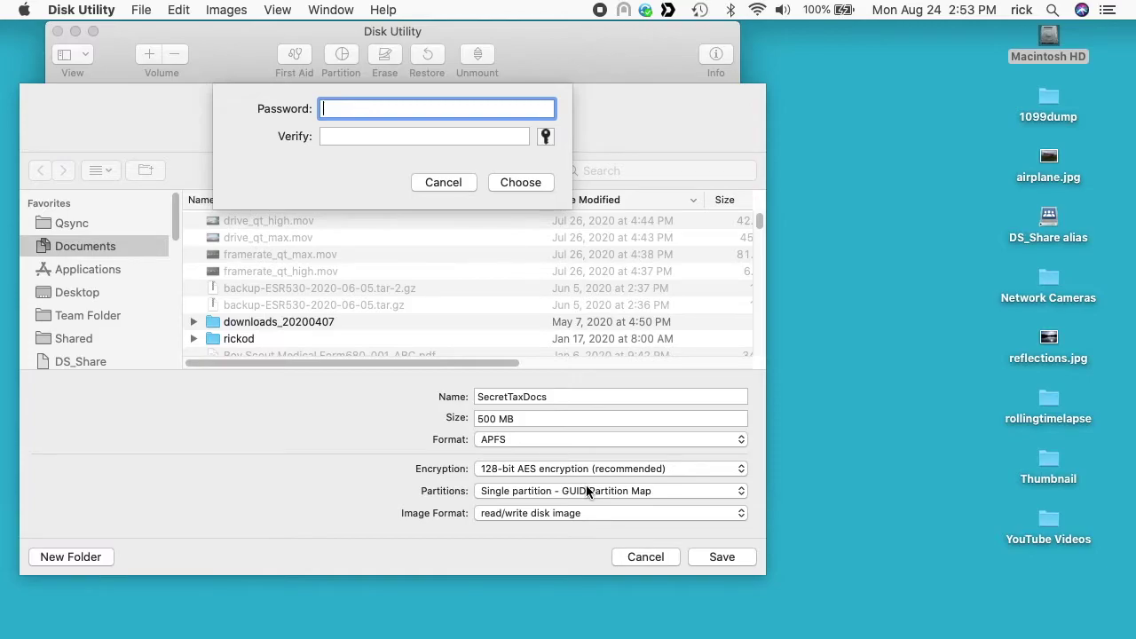
text(••••••••)
key(Tab)
text(••••••••)
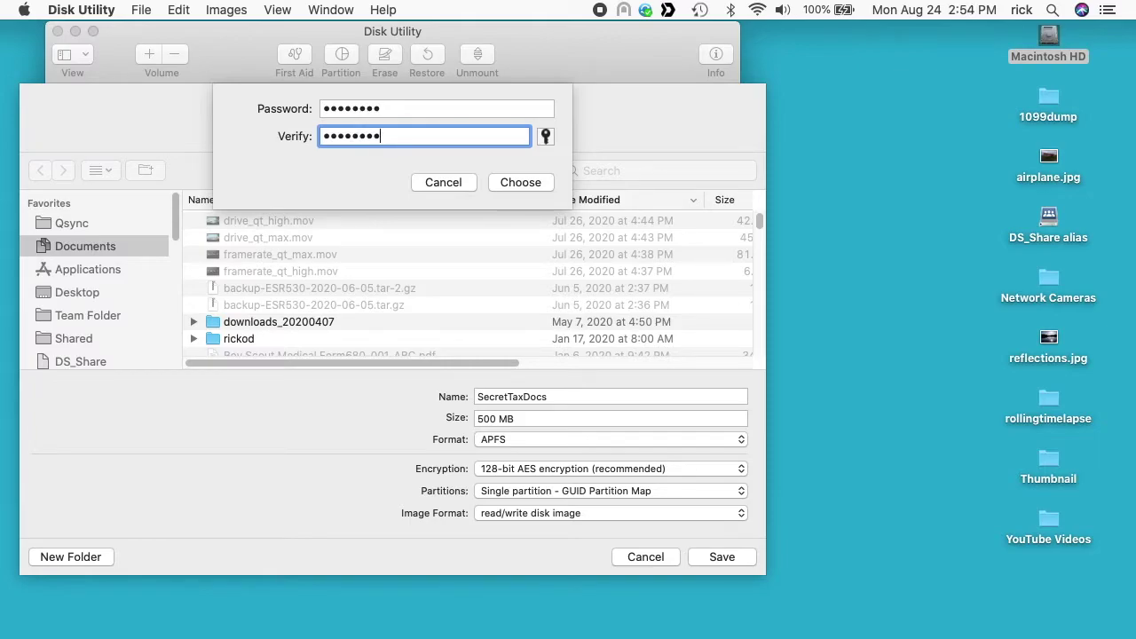
click(500, 181)
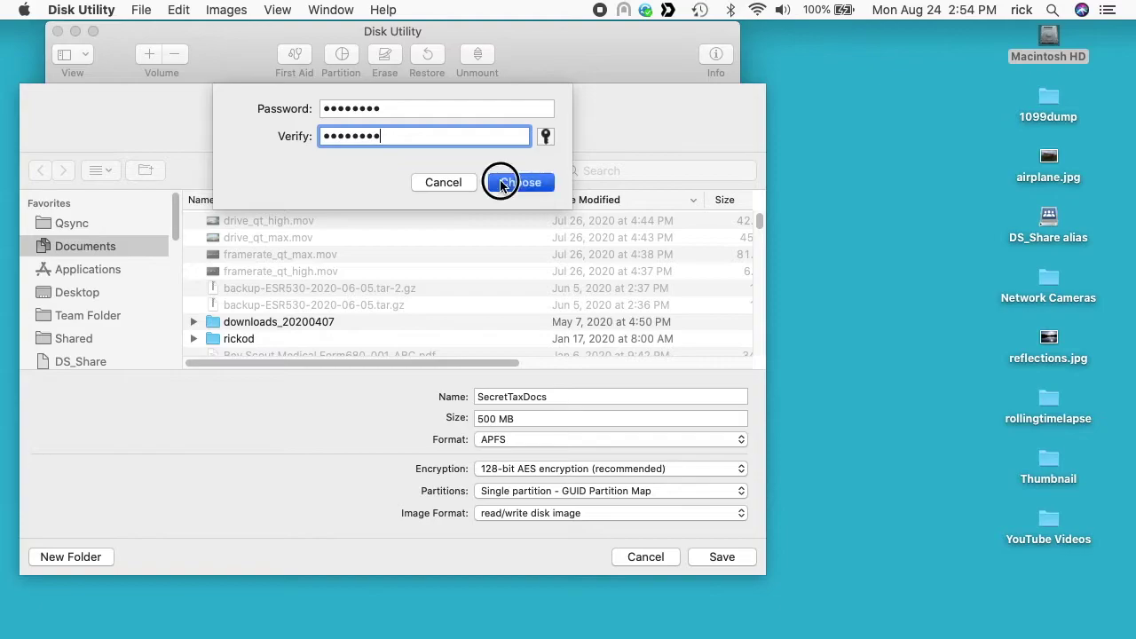
Step: Keep GUID Partition Map as the partition scheme and show the Image Format options
click(499, 492)
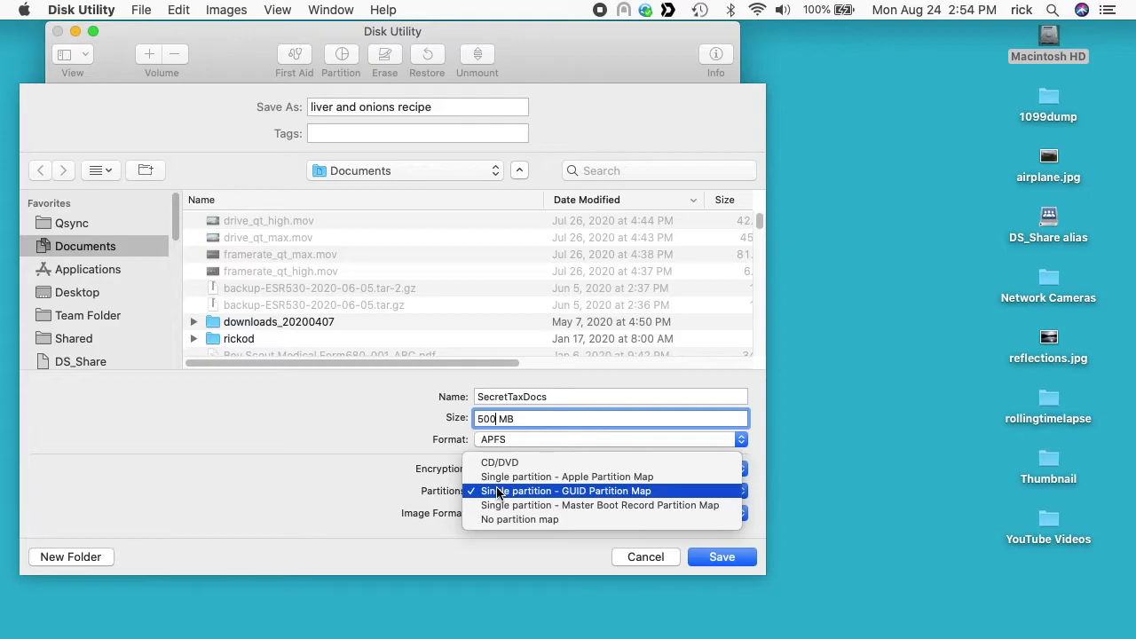
click(497, 491)
click(506, 513)
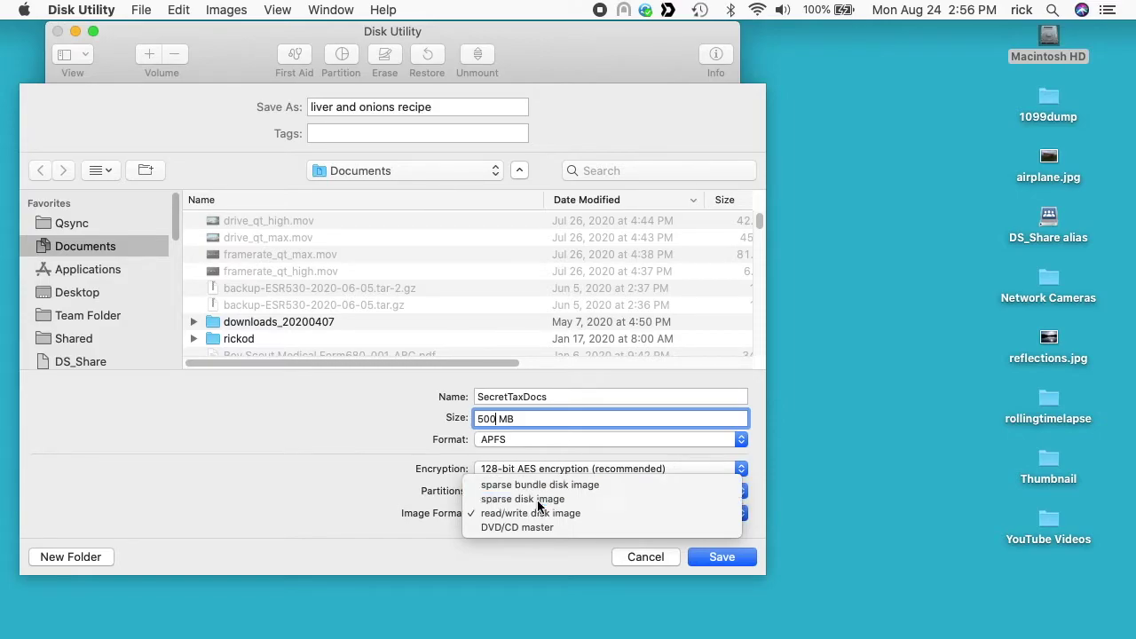
Step: Save it as a sparse disk image named 'liver and onions recipe sparse disk image' on the Desktop
click(538, 500)
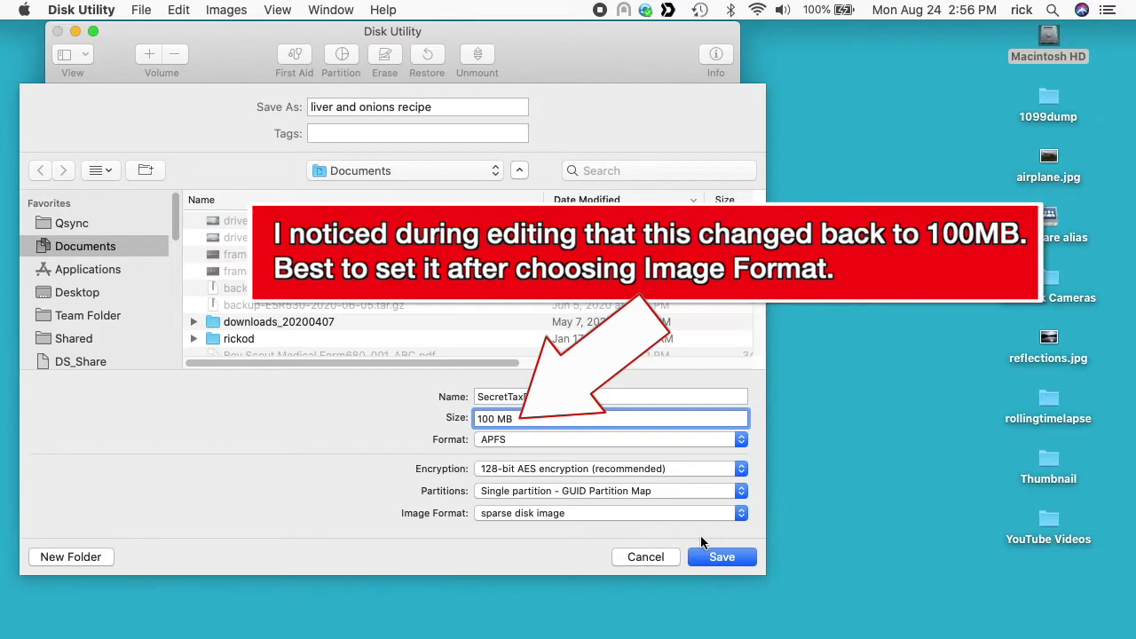
click(463, 107)
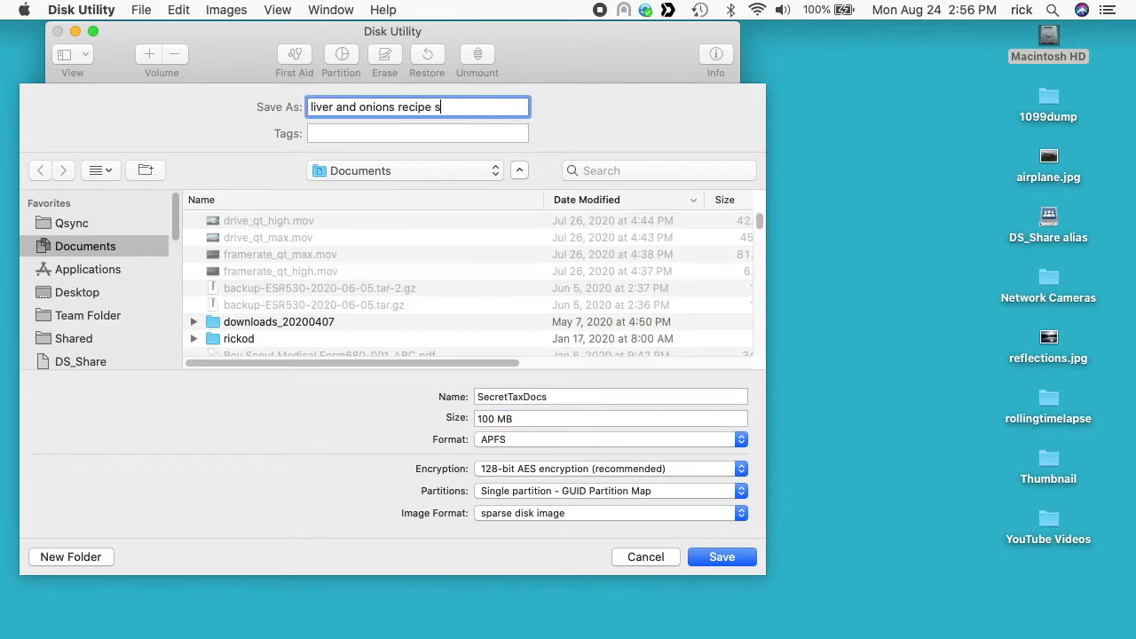
text(sparse disk image)
click(81, 293)
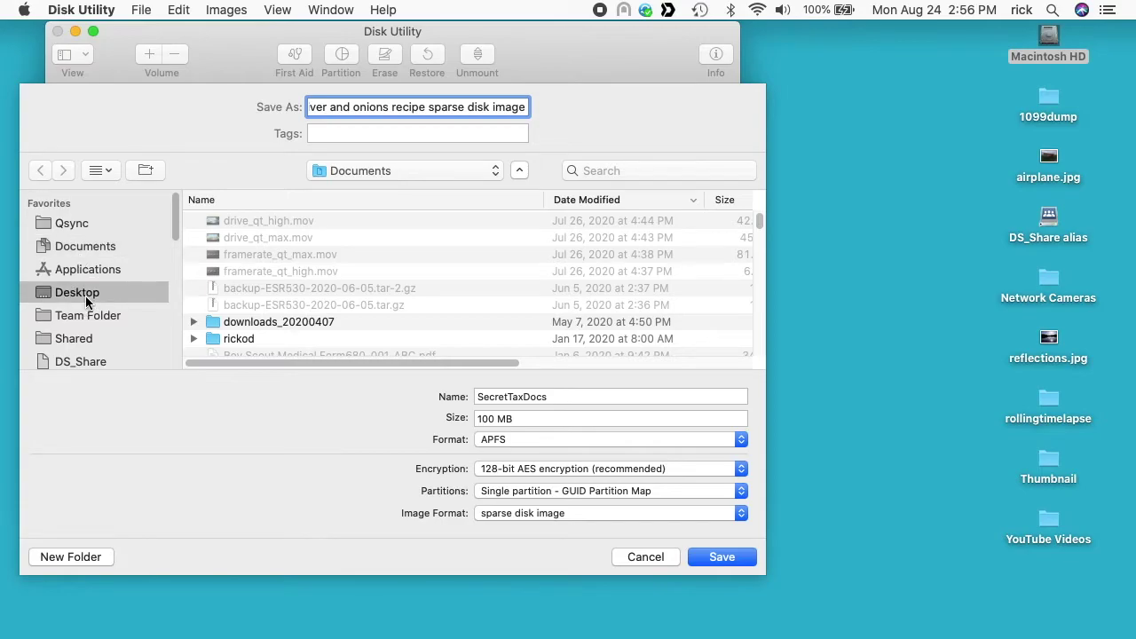
click(729, 554)
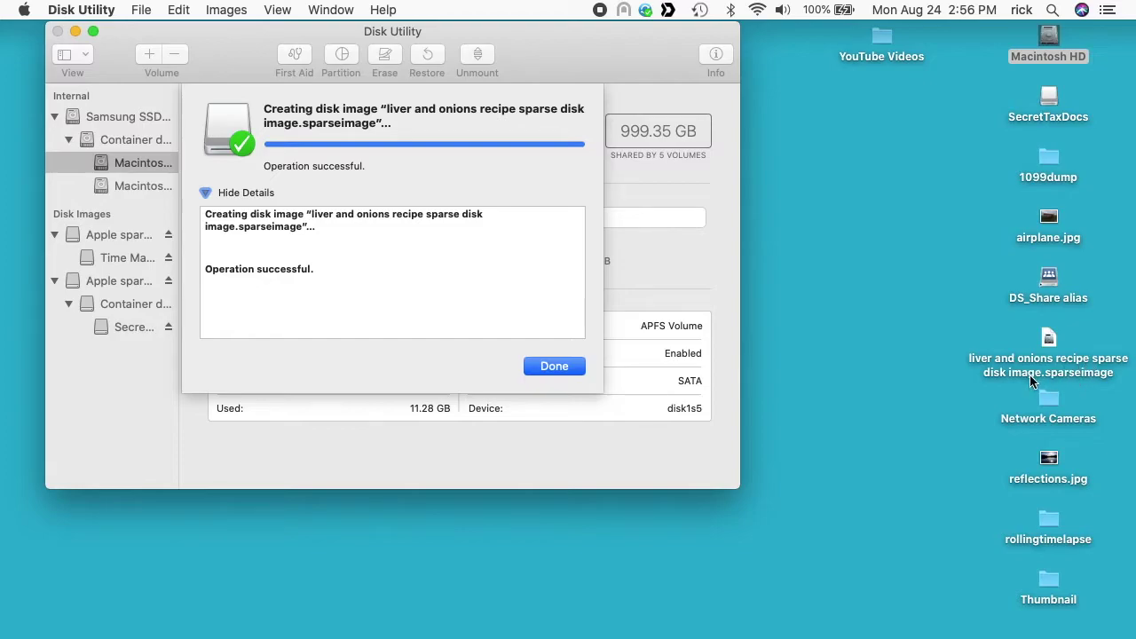
Step: After creation succeeds, select the mounted SecretTaxDocs volume on the desktop in Finder
click(1048, 105)
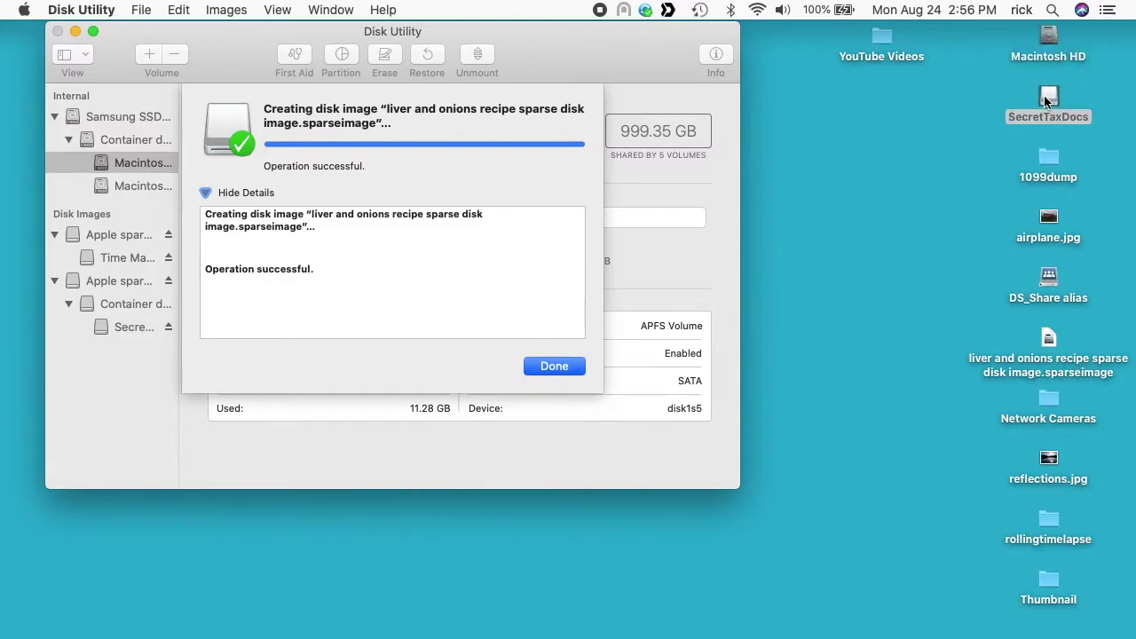
click(1044, 102)
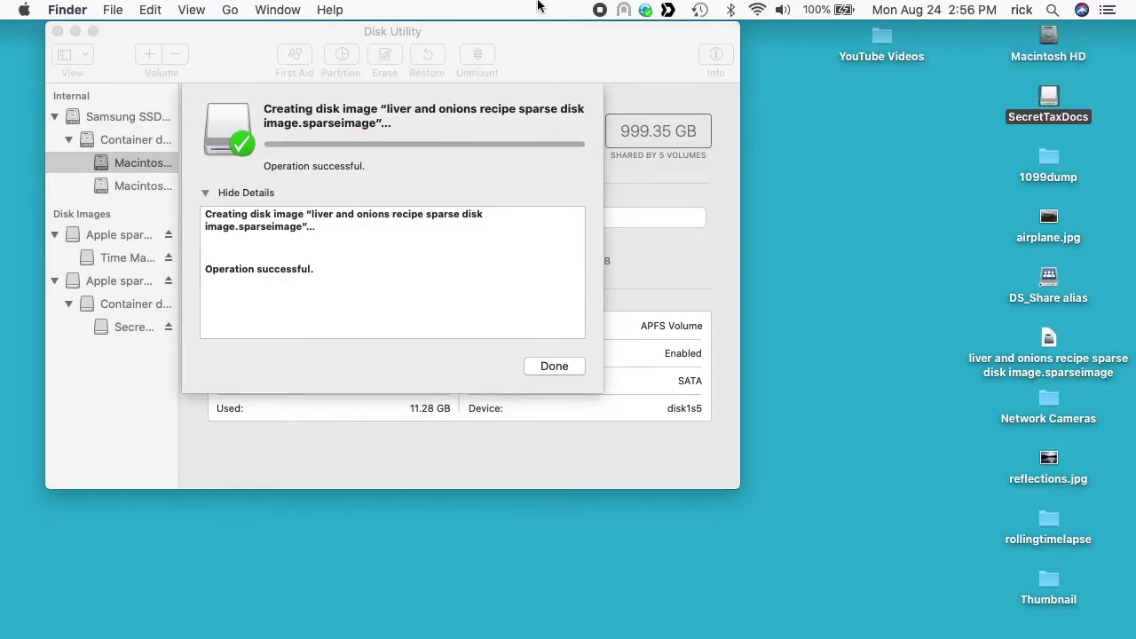
click(116, 8)
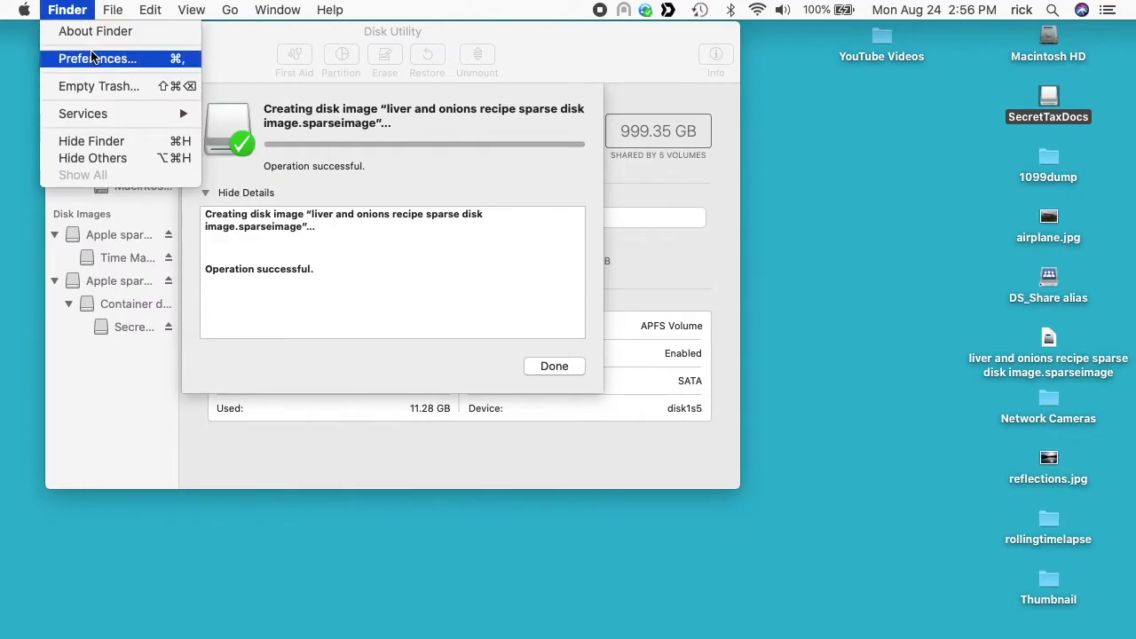
click(91, 55)
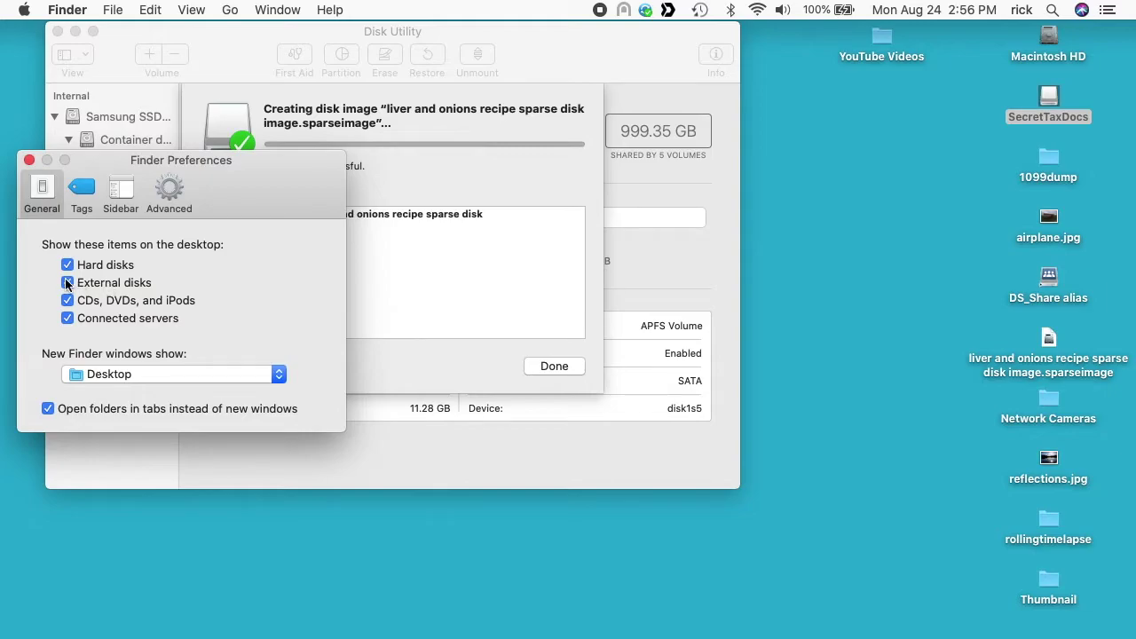
click(68, 283)
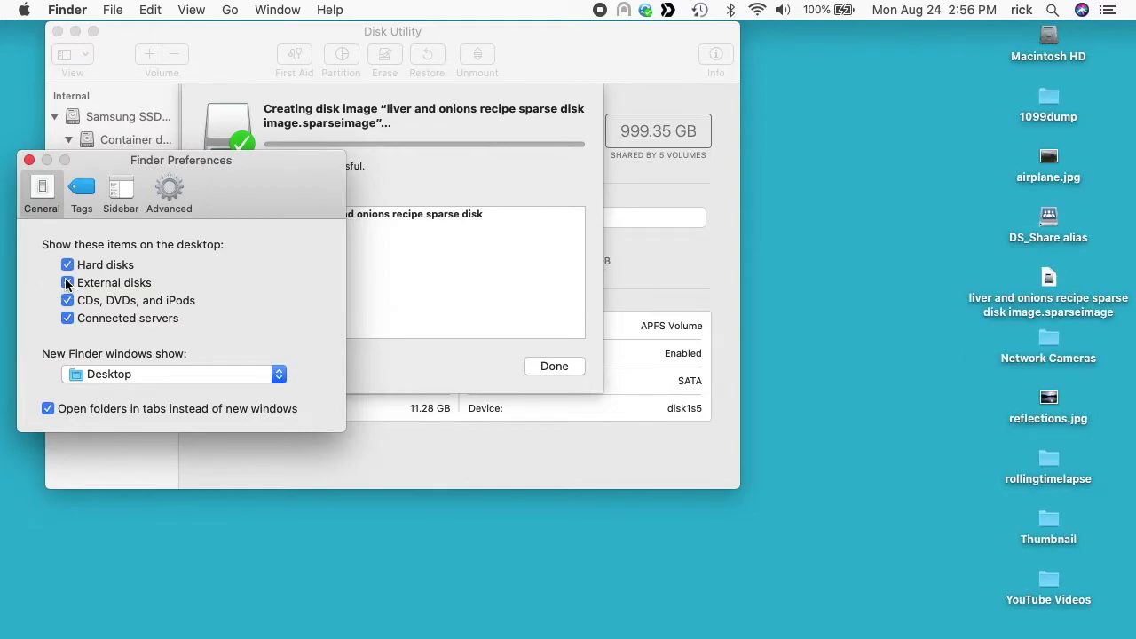
click(67, 283)
click(29, 160)
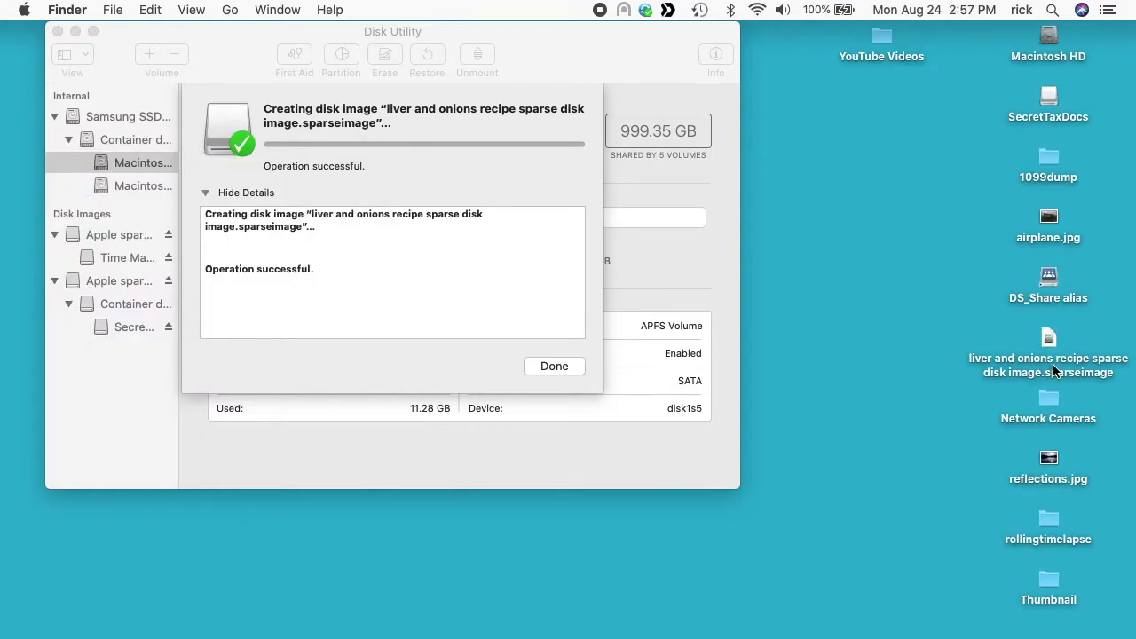
Step: Copy airplane.jpg from the desktop into the SecretTaxDocs disk and close its window
click(1049, 101)
double_click(1050, 101)
click(1049, 219)
drag(1049, 219, 594, 207)
click(79, 48)
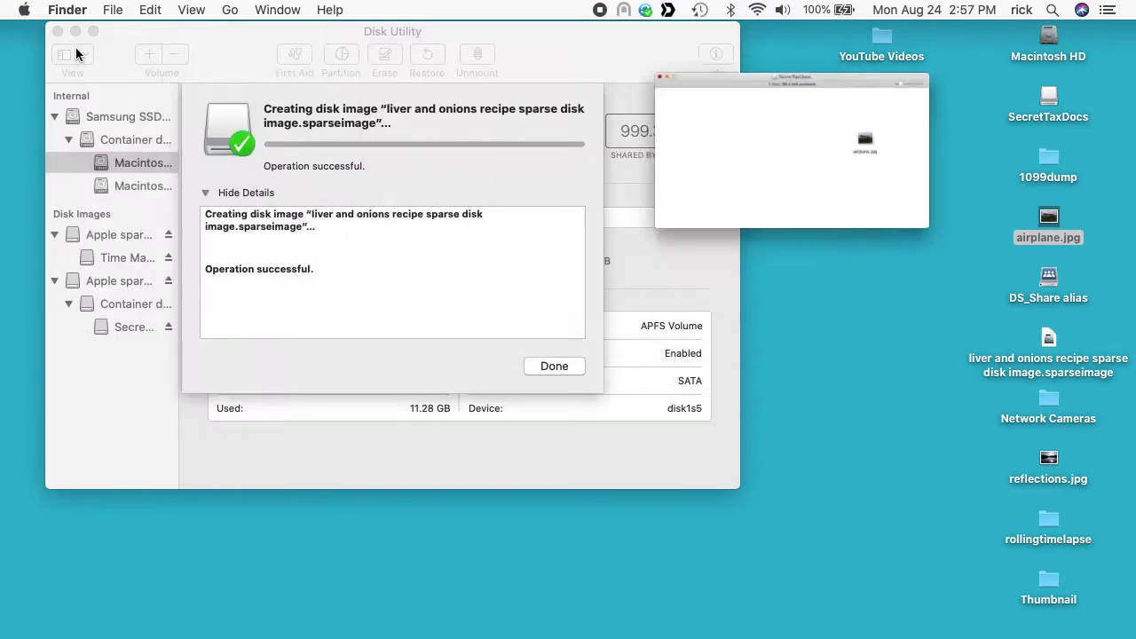
Step: Eject the SecretTaxDocs disk and select the liver and onions sparse image file
right_click(1050, 101)
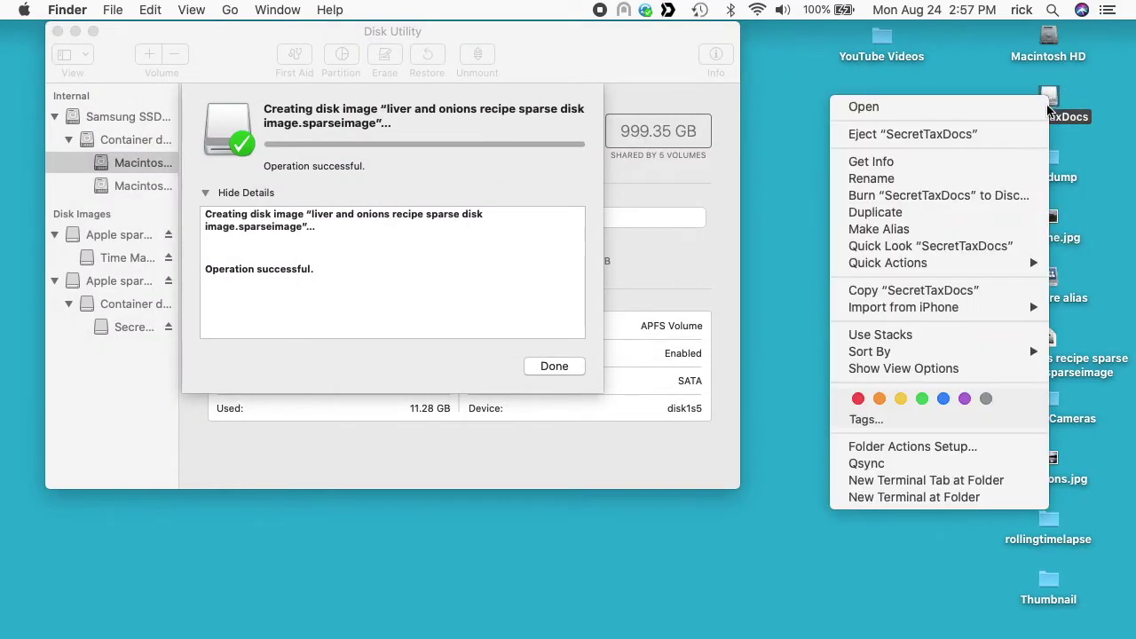
click(1031, 138)
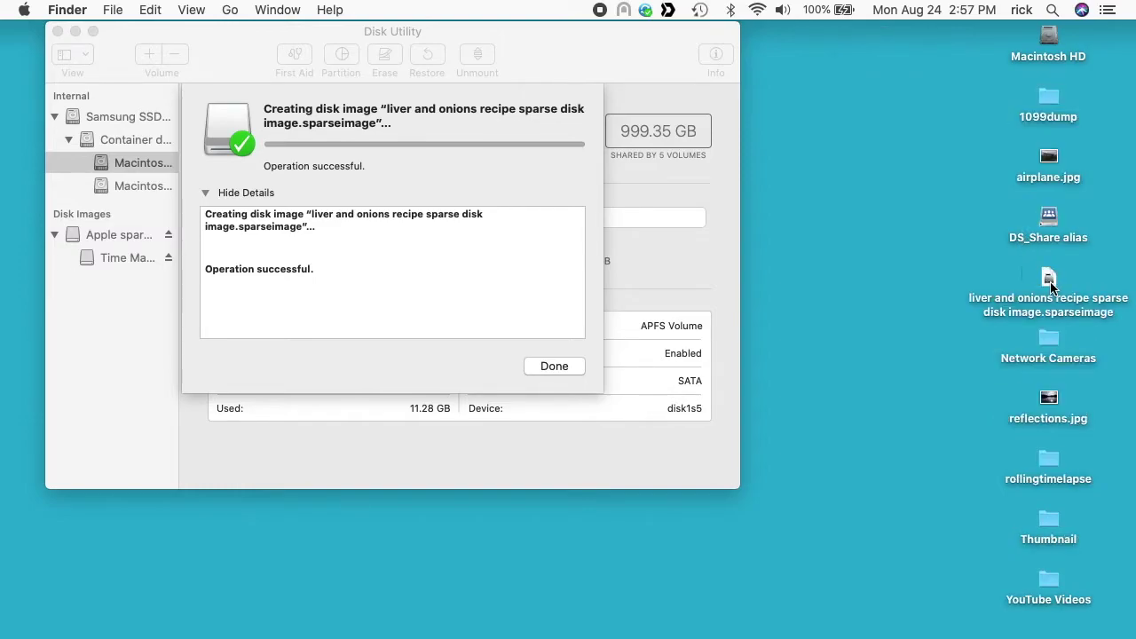
click(1045, 278)
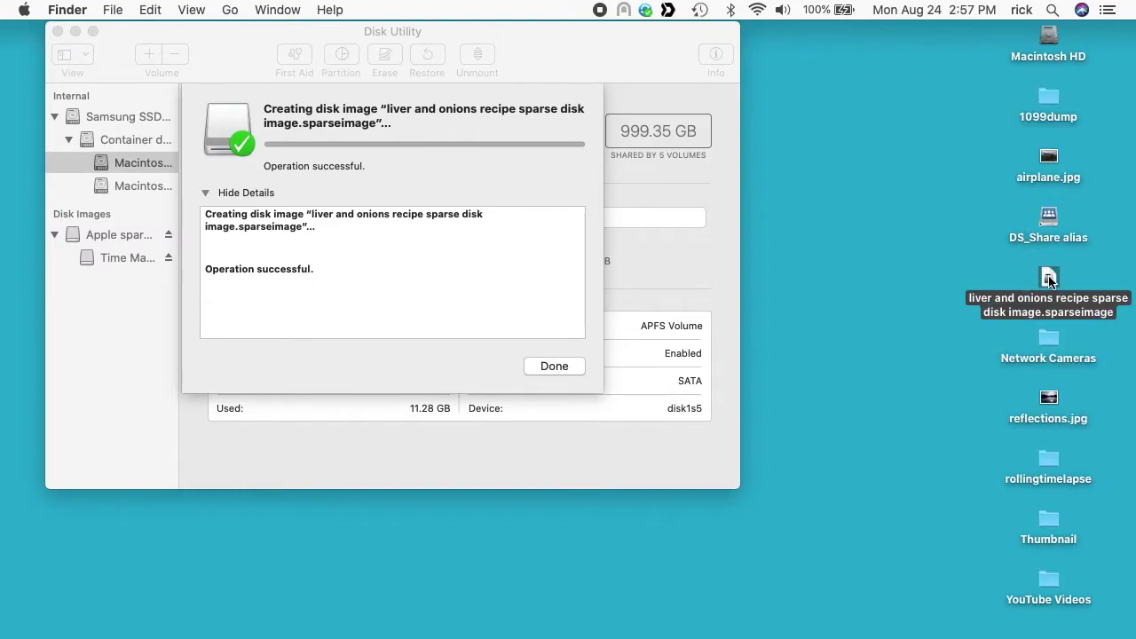
key(super+i)
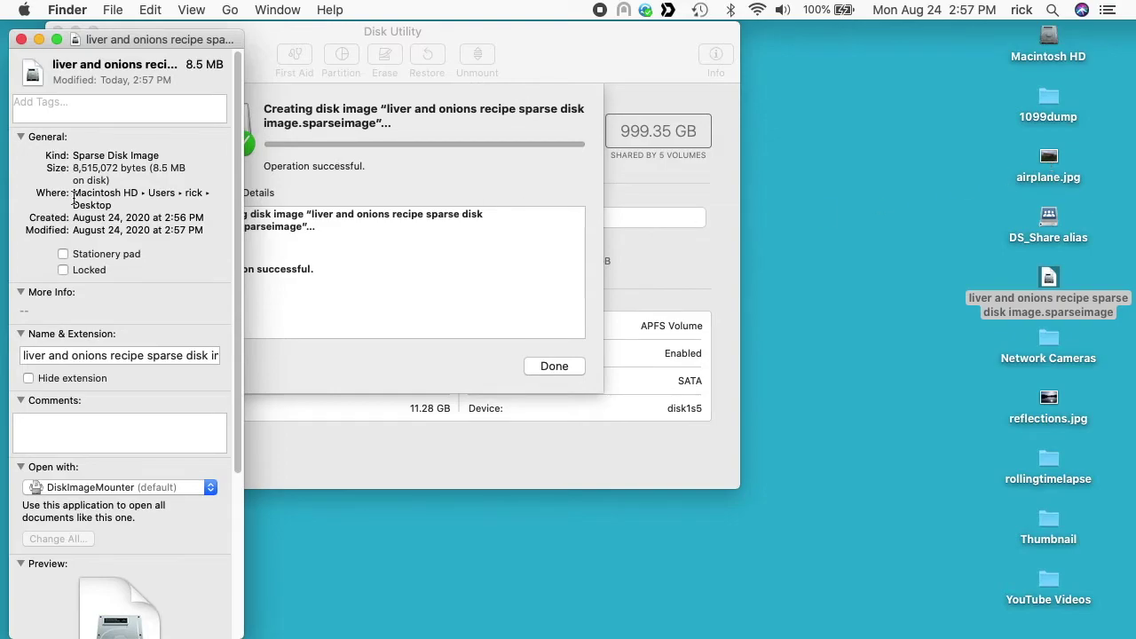
key(super+w)
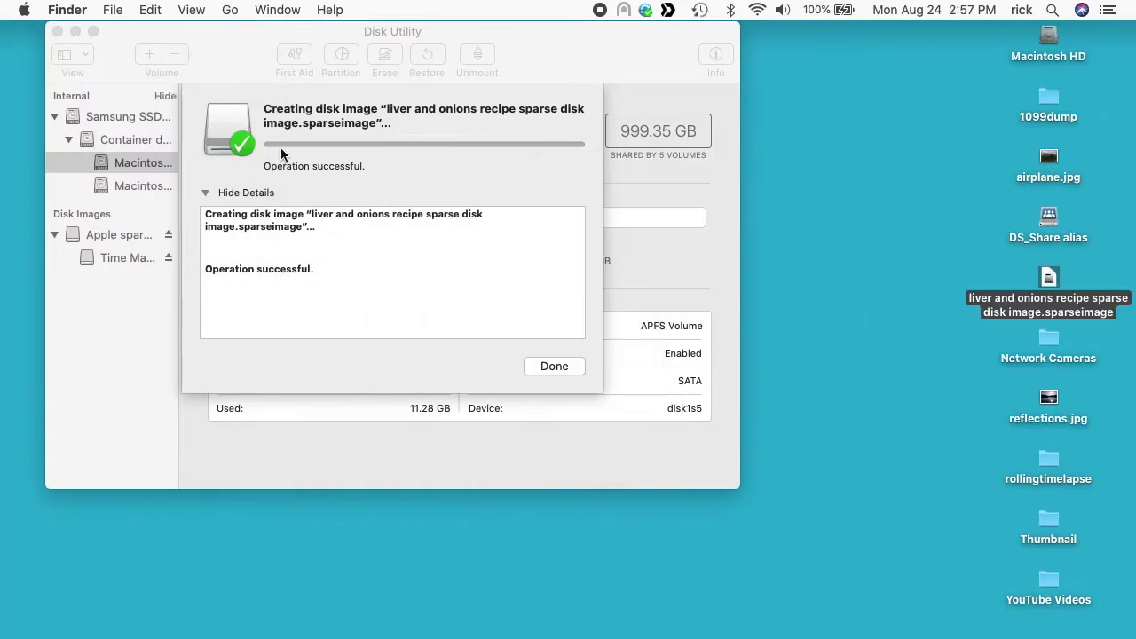
Step: Start a new blank image named 'liver and onions recipe sparse disk image bundle'
click(569, 364)
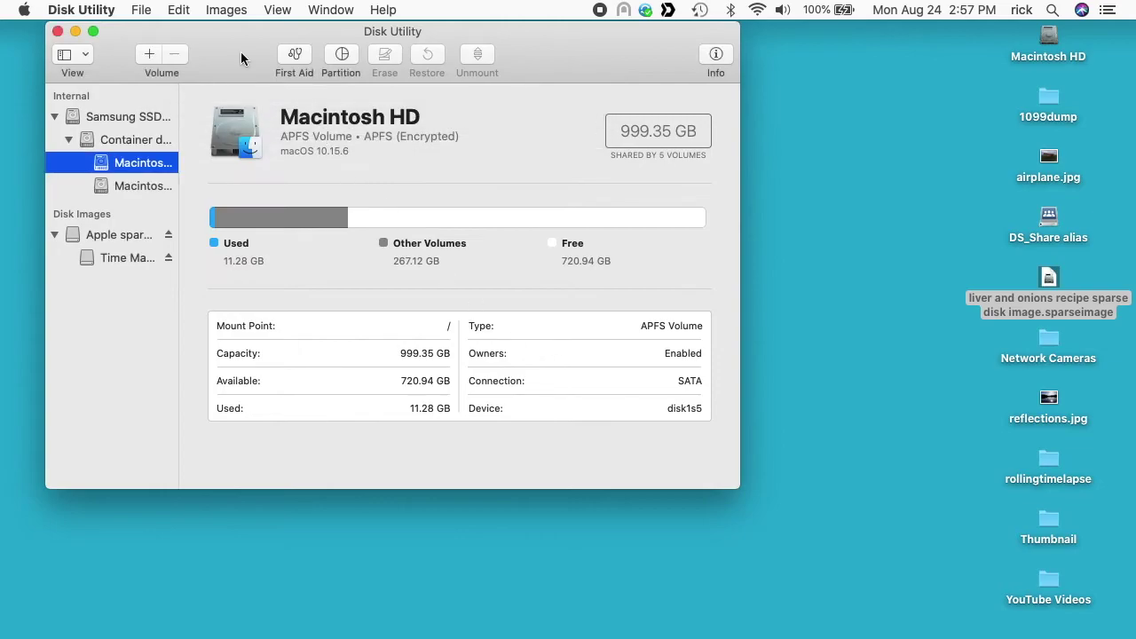
click(141, 9)
mouse_move(148, 31)
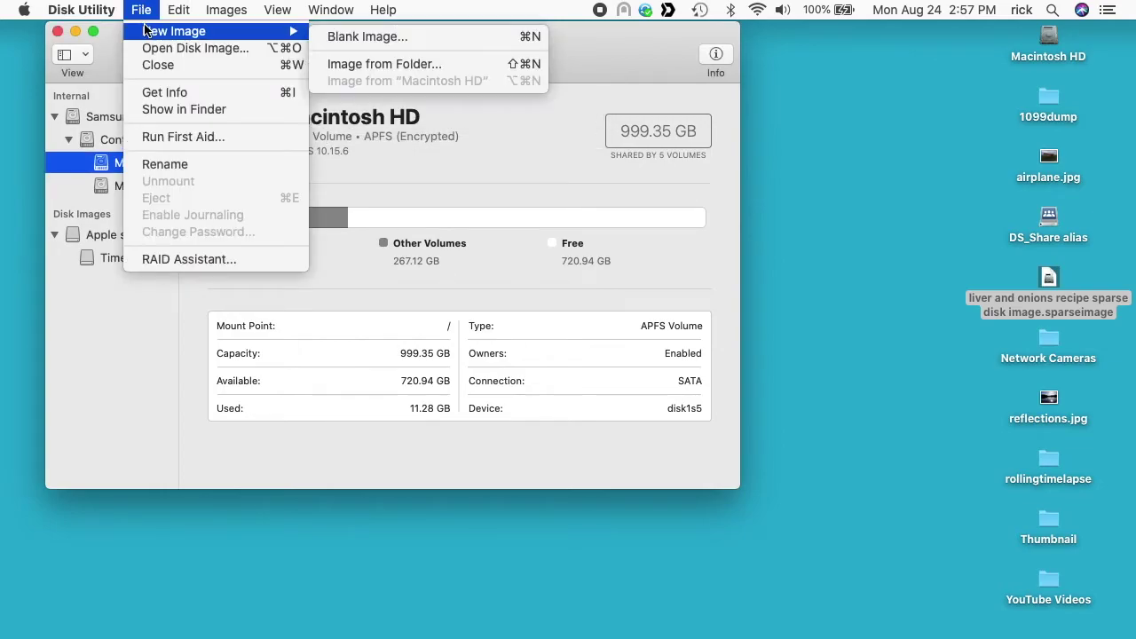
click(373, 36)
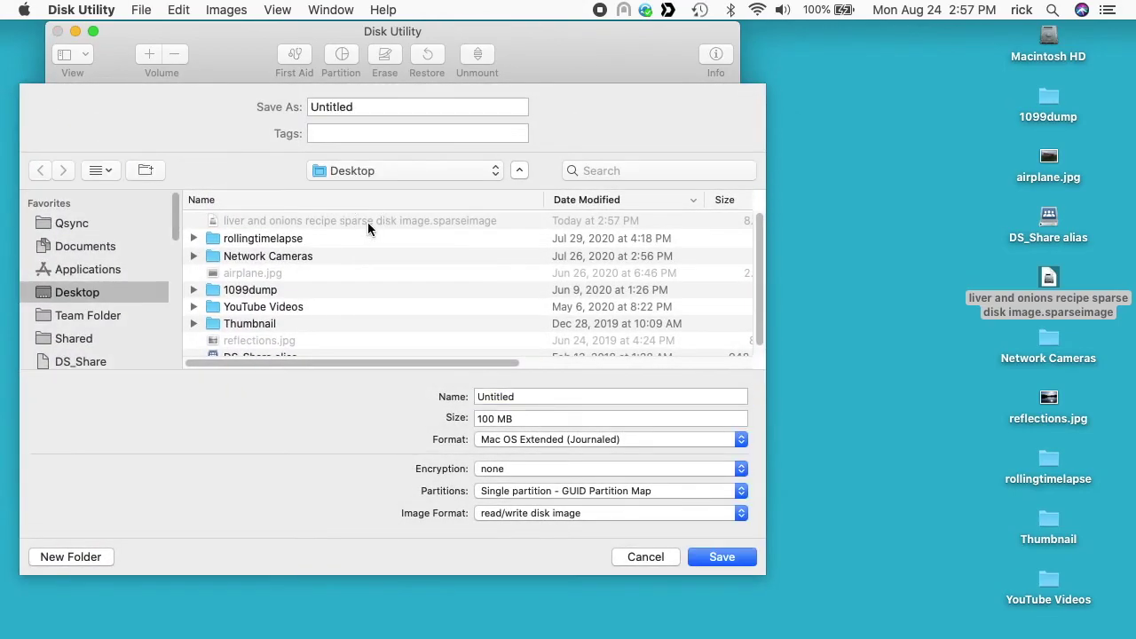
click(367, 221)
click(488, 107)
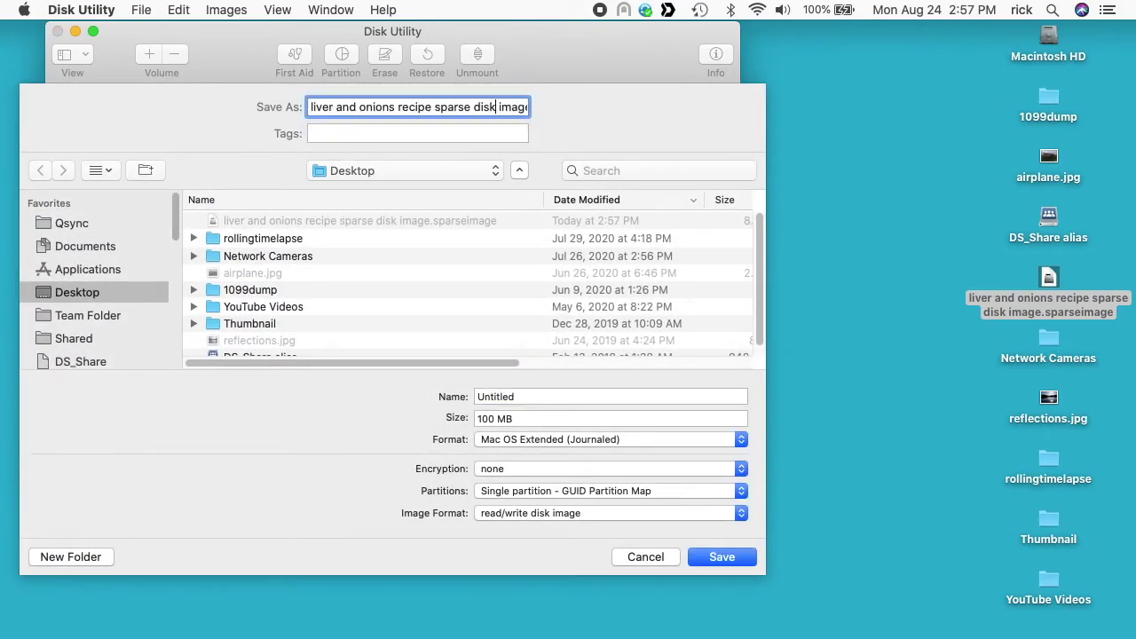
key(Right)
key(Right)
key(Right)
key(Right)
key(Right)
text(bundle)
Step: Set volume name SecretTaxDocs2, size 500 MB and APFS format
double_click(556, 396)
text(Se)
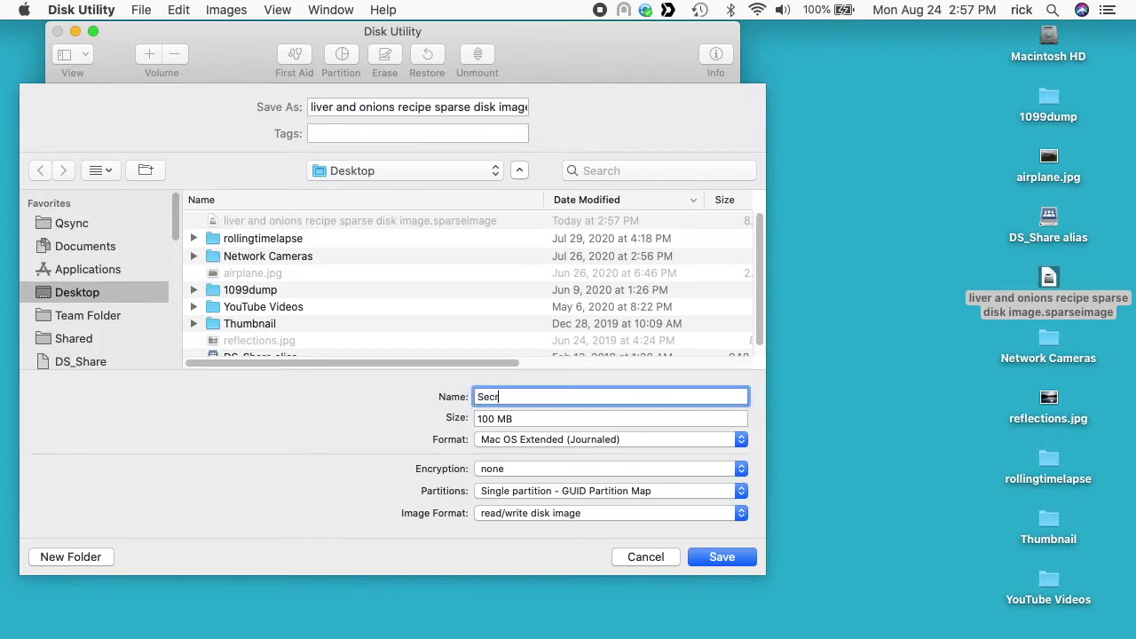
text(cretTaxDocs2)
key(Tab)
key(Delete)
text(5)
click(535, 440)
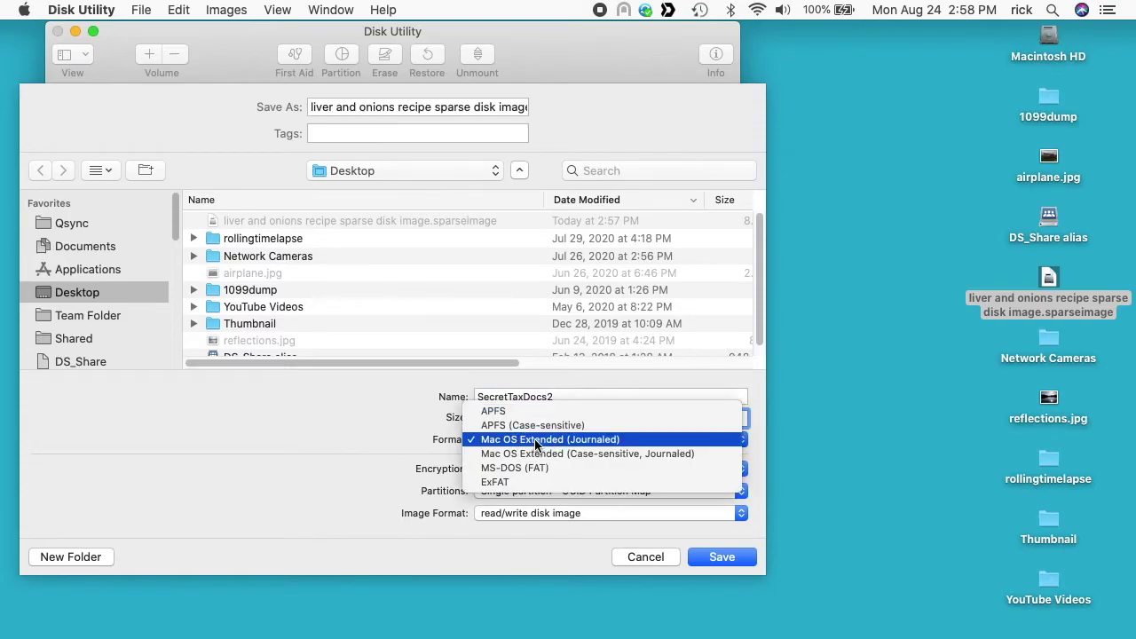
click(535, 411)
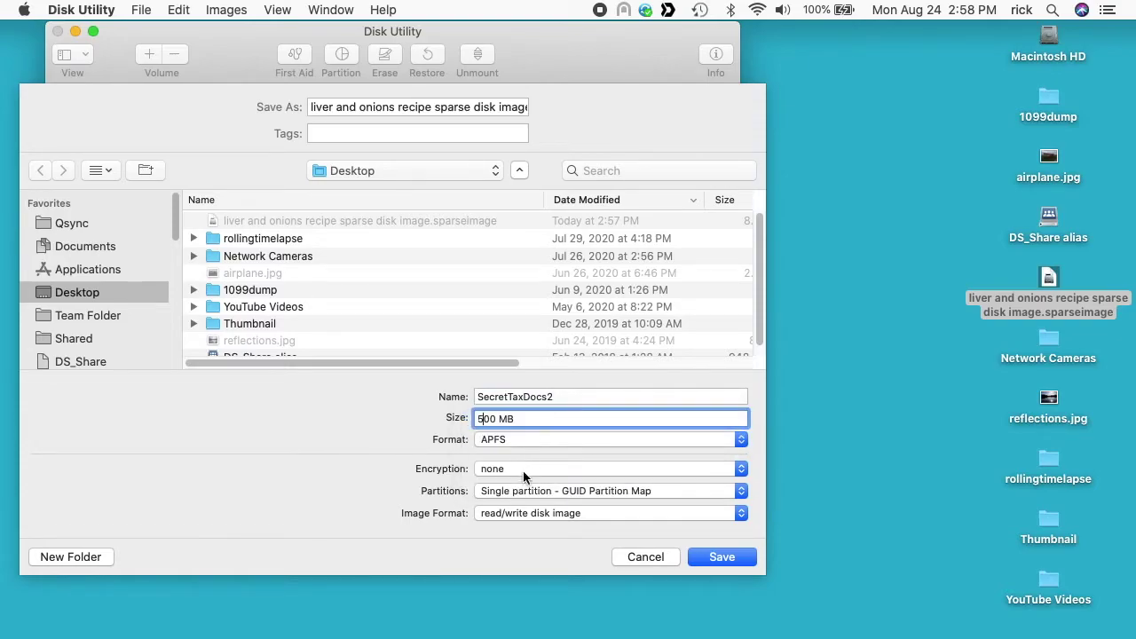
Step: Encrypt it with 128-bit AES and enter and verify the password
click(521, 474)
click(524, 484)
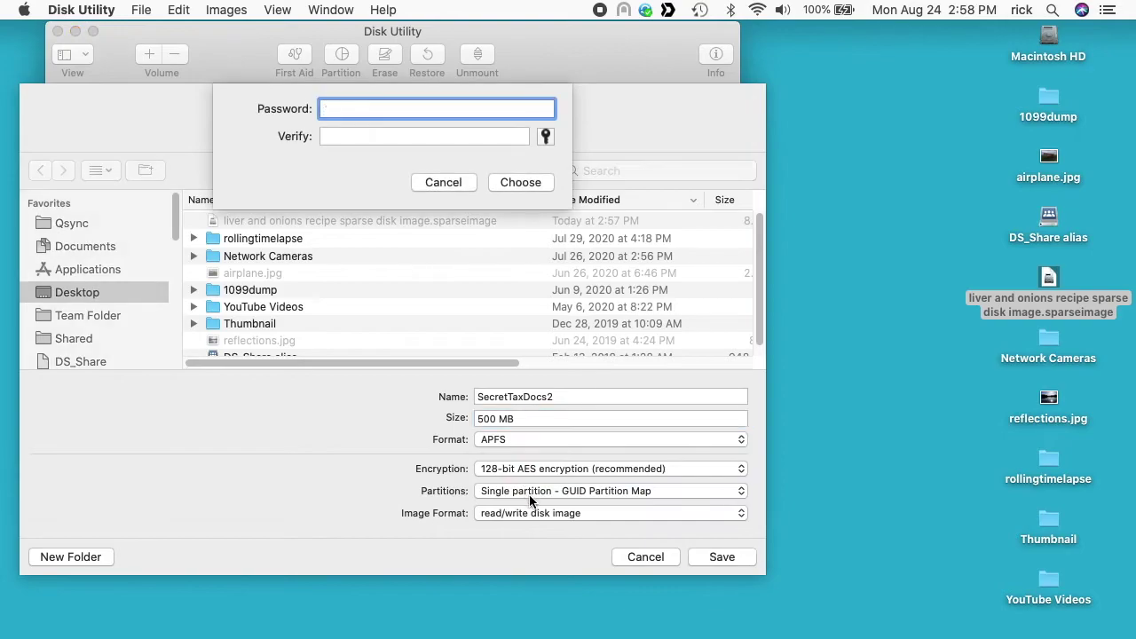
text(********)
key(Tab)
text(********)
click(520, 182)
Step: Choose sparse bundle disk image format and create the image
click(550, 513)
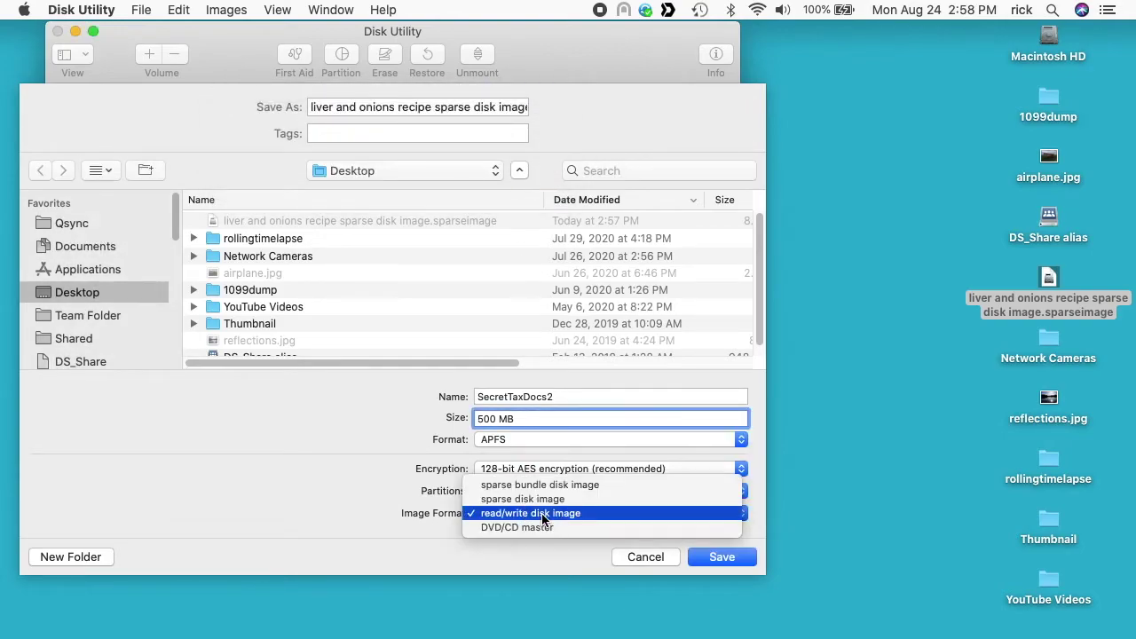
click(557, 486)
click(738, 557)
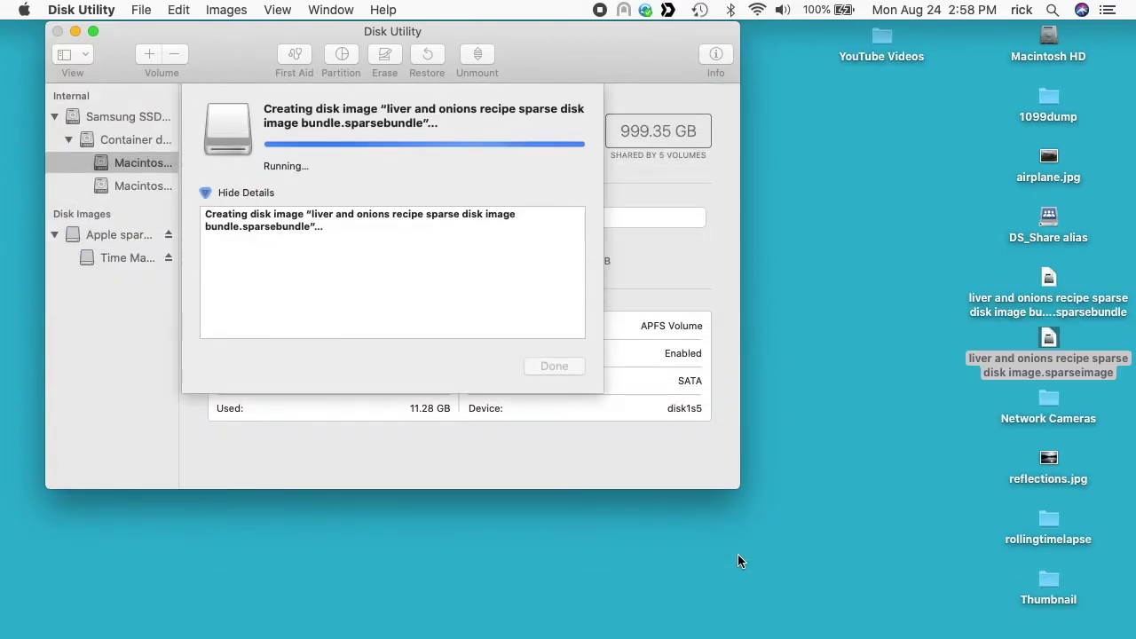
Step: Quit Disk Utility and copy airplane.jpg onto the SecretTaxDocs2 volume
click(552, 365)
key(super+q)
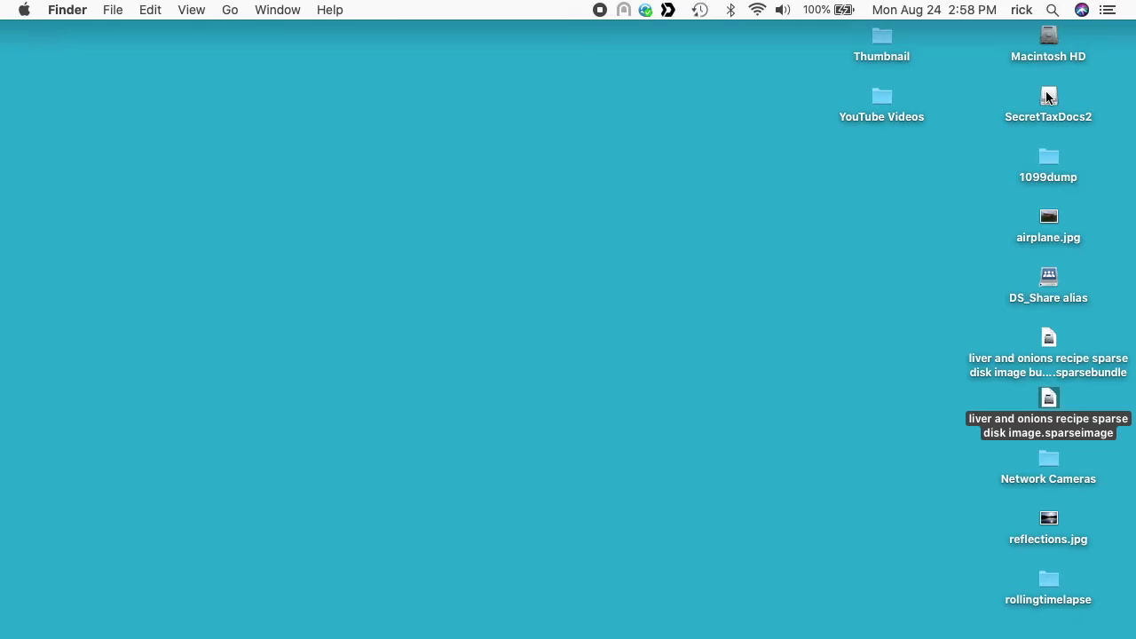
double_click(1047, 97)
drag(1048, 220, 508, 189)
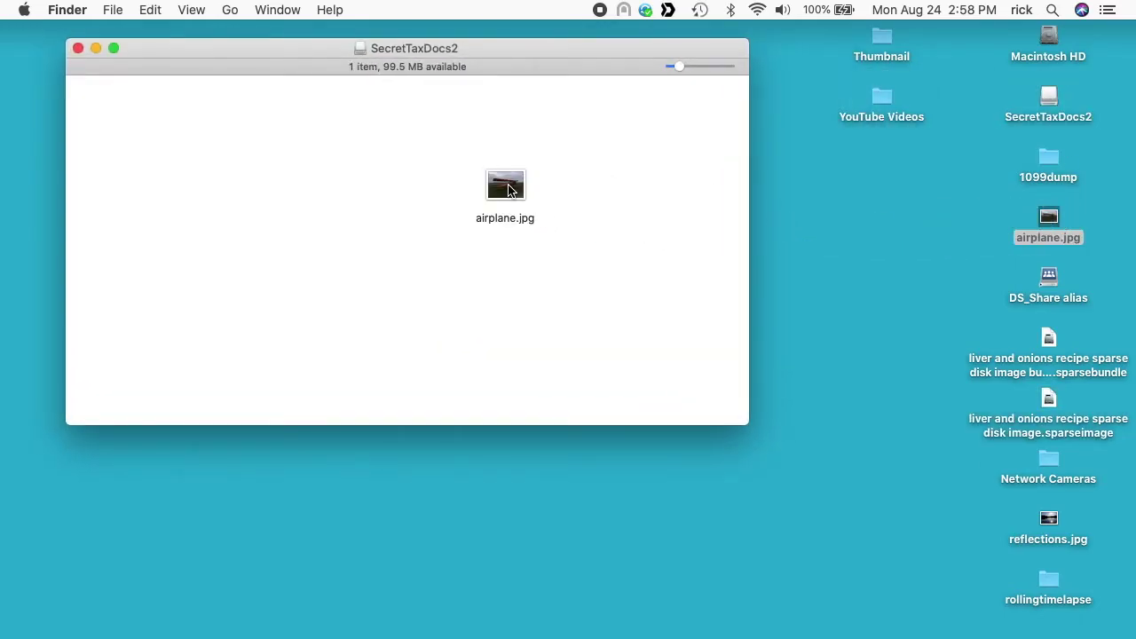
Step: Close the SecretTaxDocs2 window and eject the volume, leaving the sparse bundle selected
key(super+w)
right_click(1052, 94)
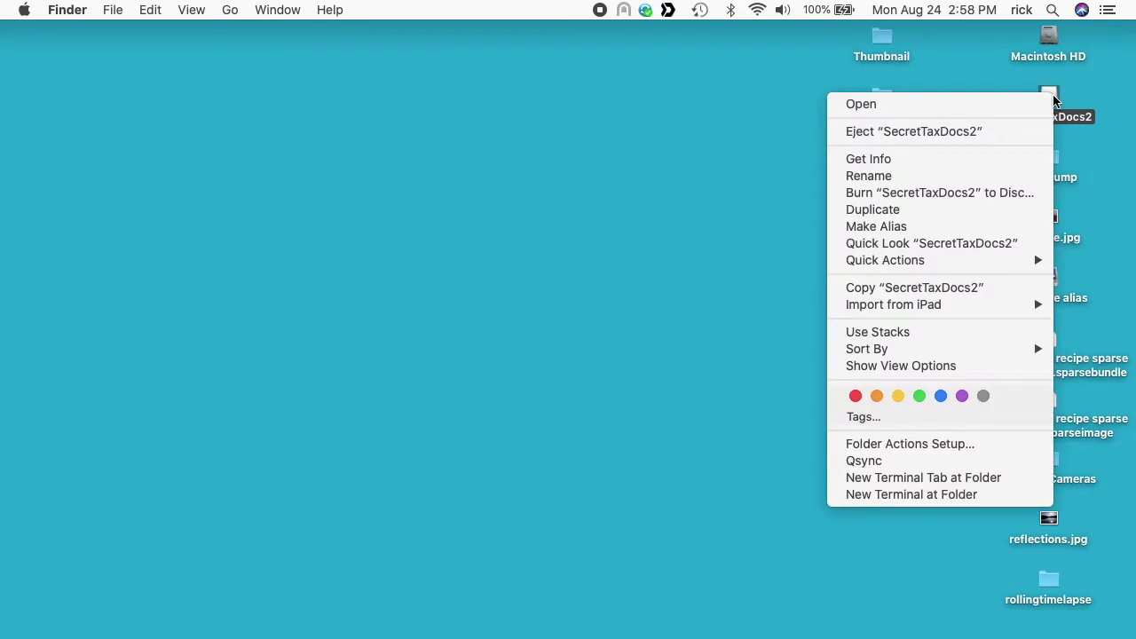
click(1022, 135)
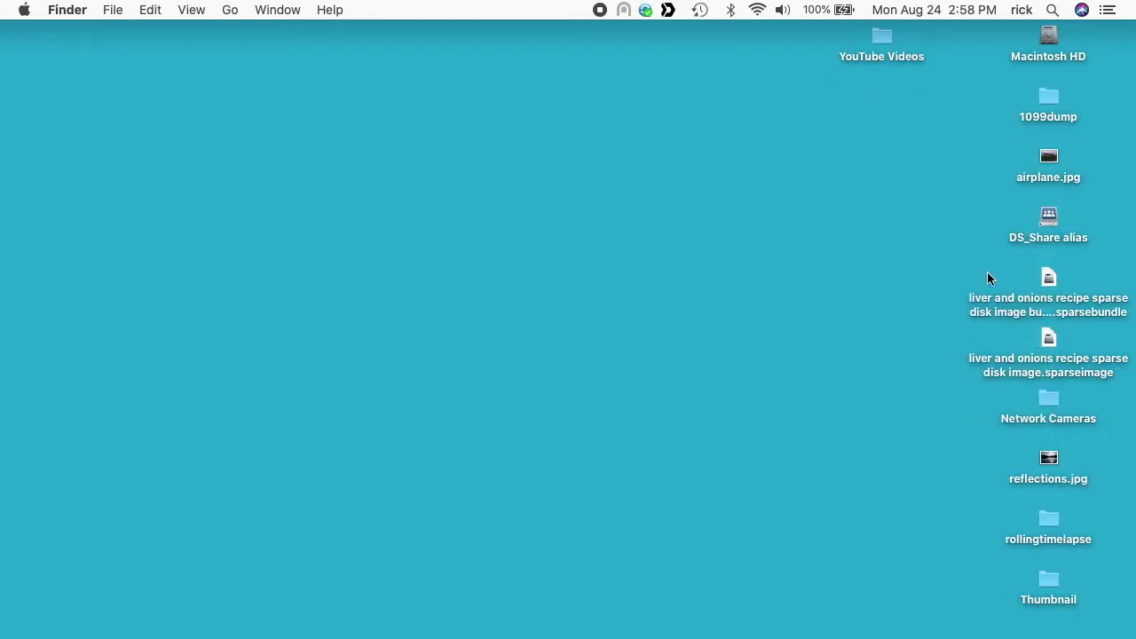
click(1053, 279)
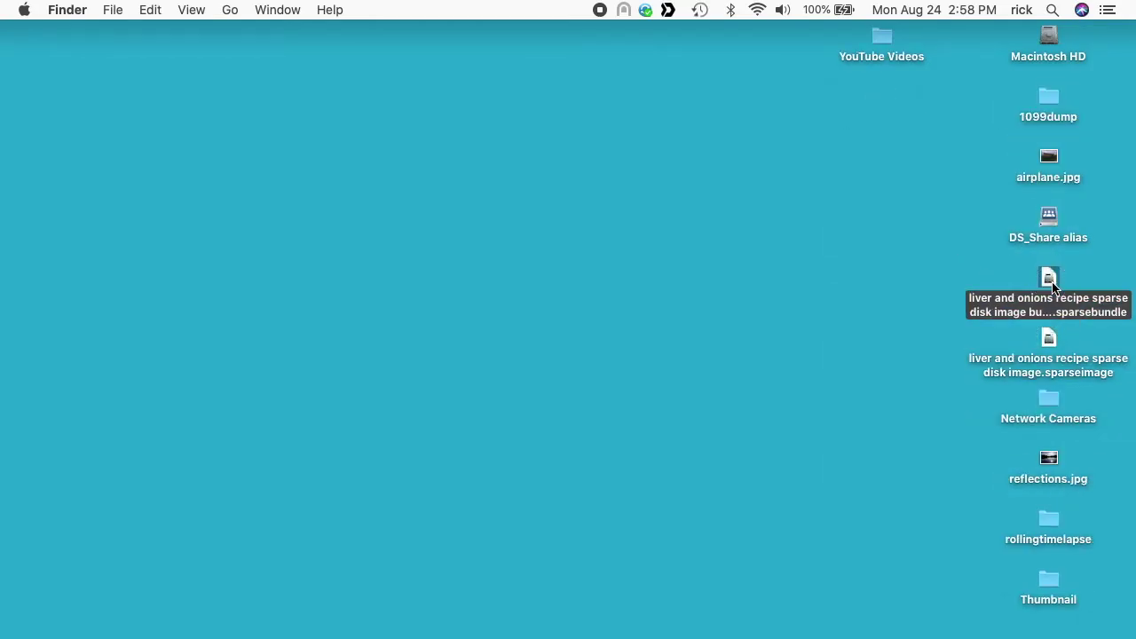
key(super+i)
click(1052, 339)
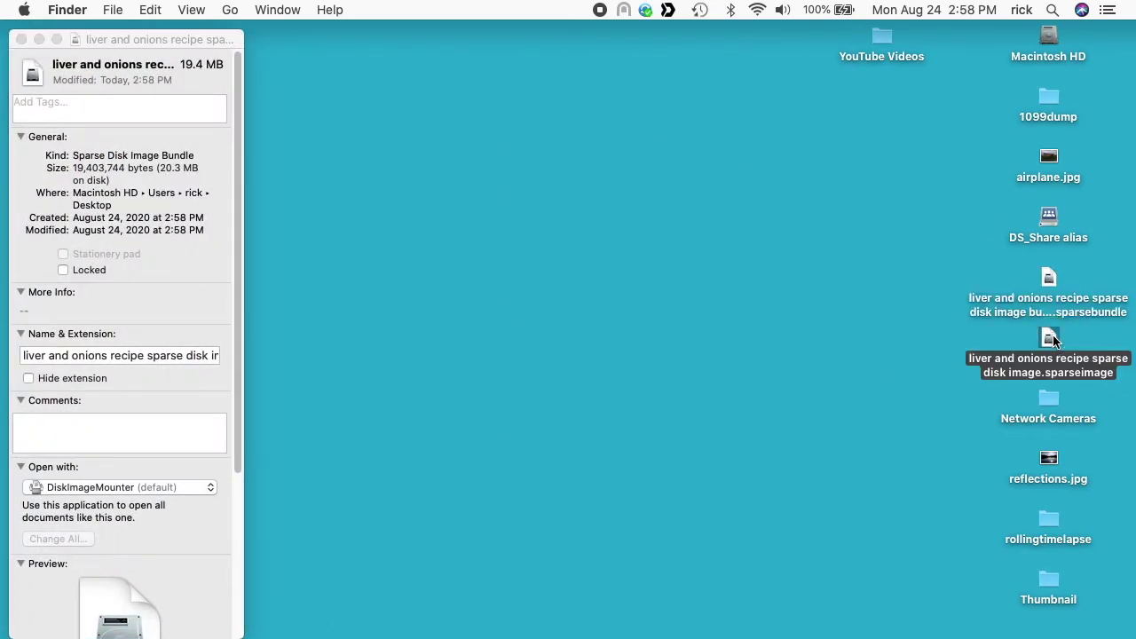
key(super+i)
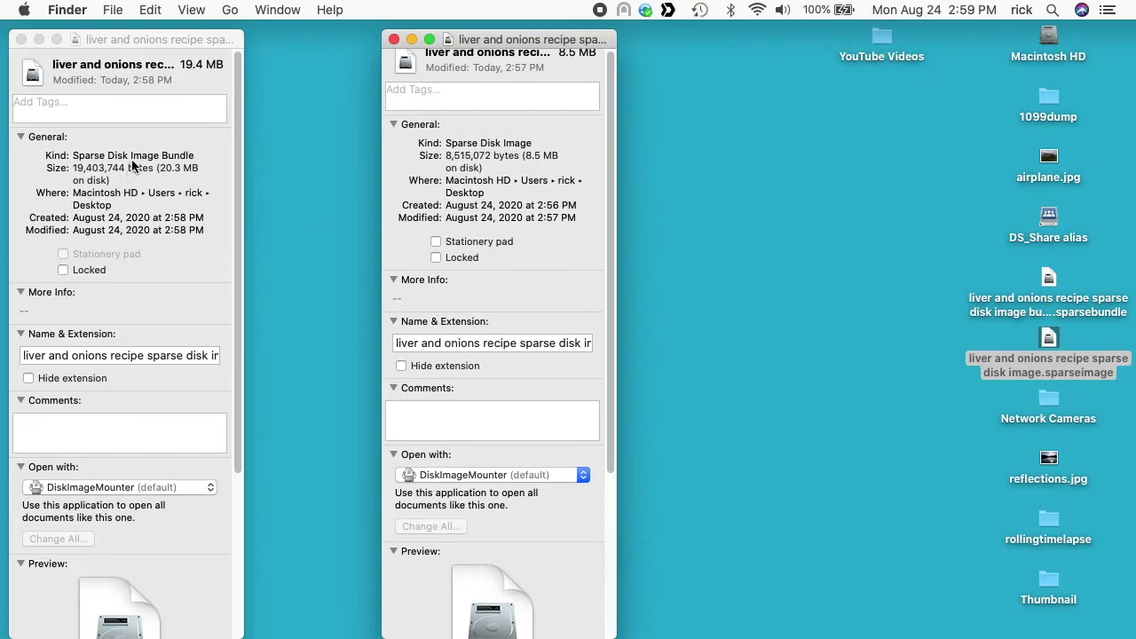
click(21, 39)
click(393, 40)
click(986, 322)
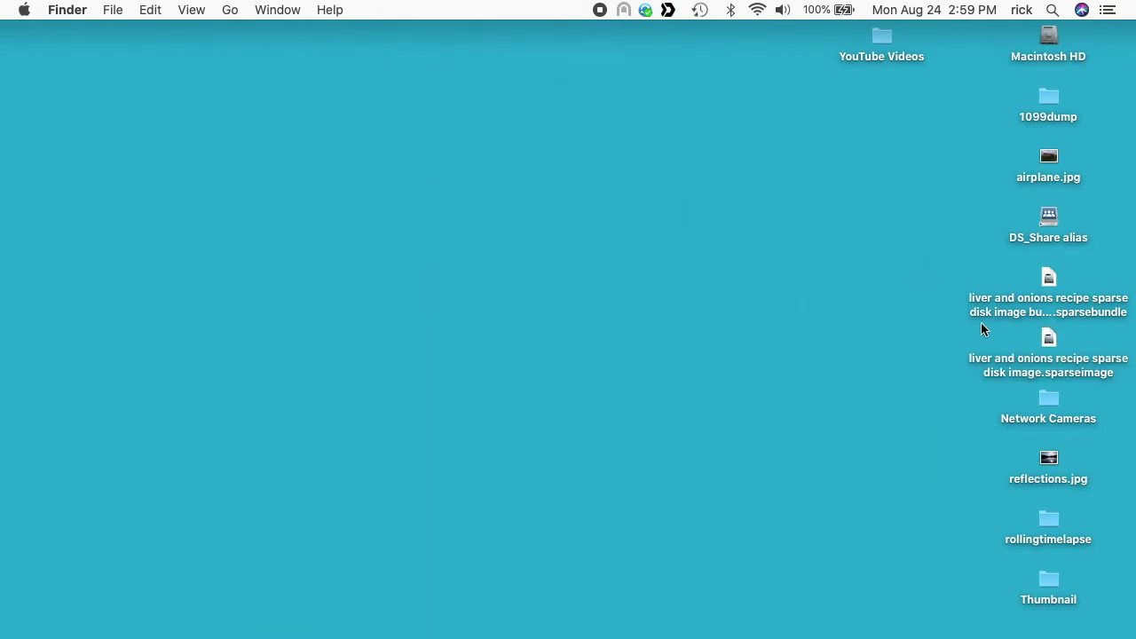
Step: Show the sparse bundle's package contents and browse the band files in its bands folder
right_click(1043, 286)
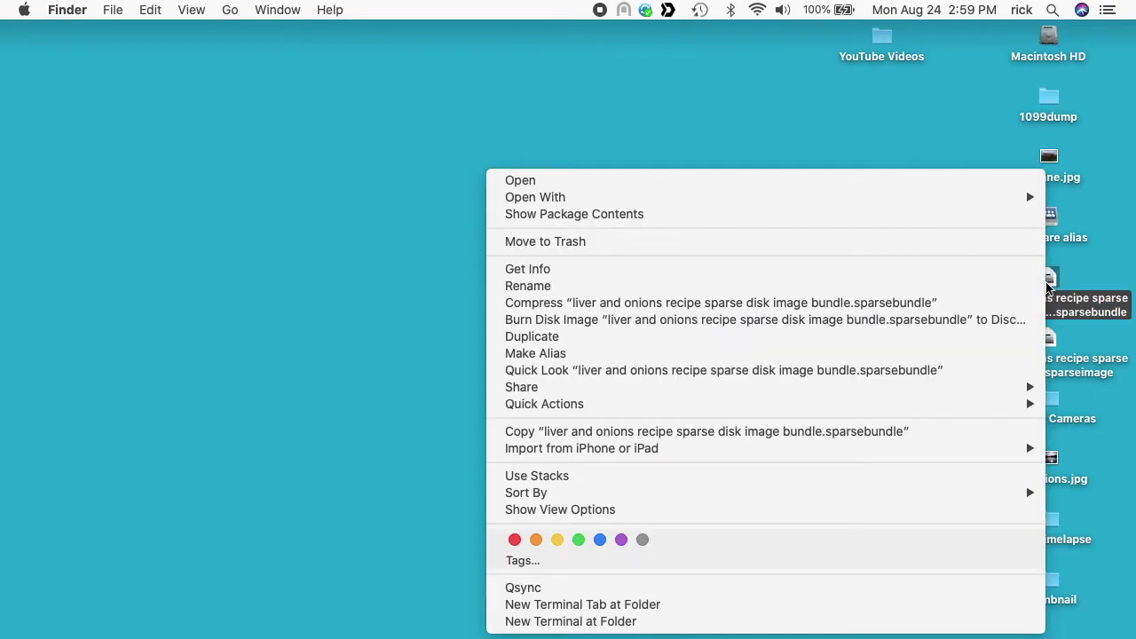
click(839, 217)
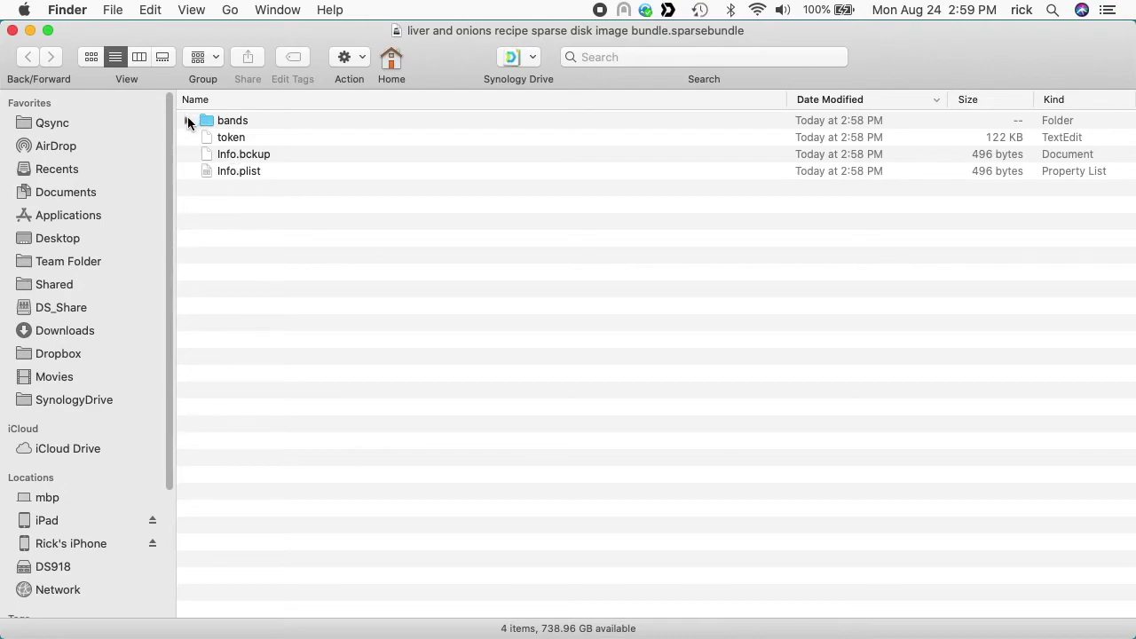
click(223, 139)
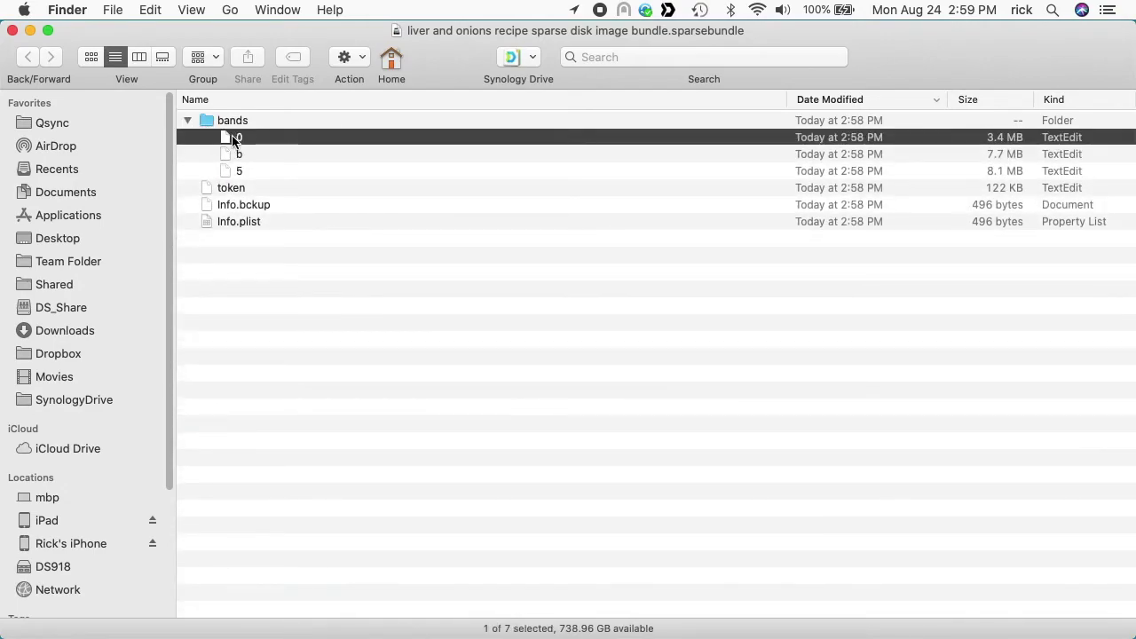
click(236, 156)
click(238, 181)
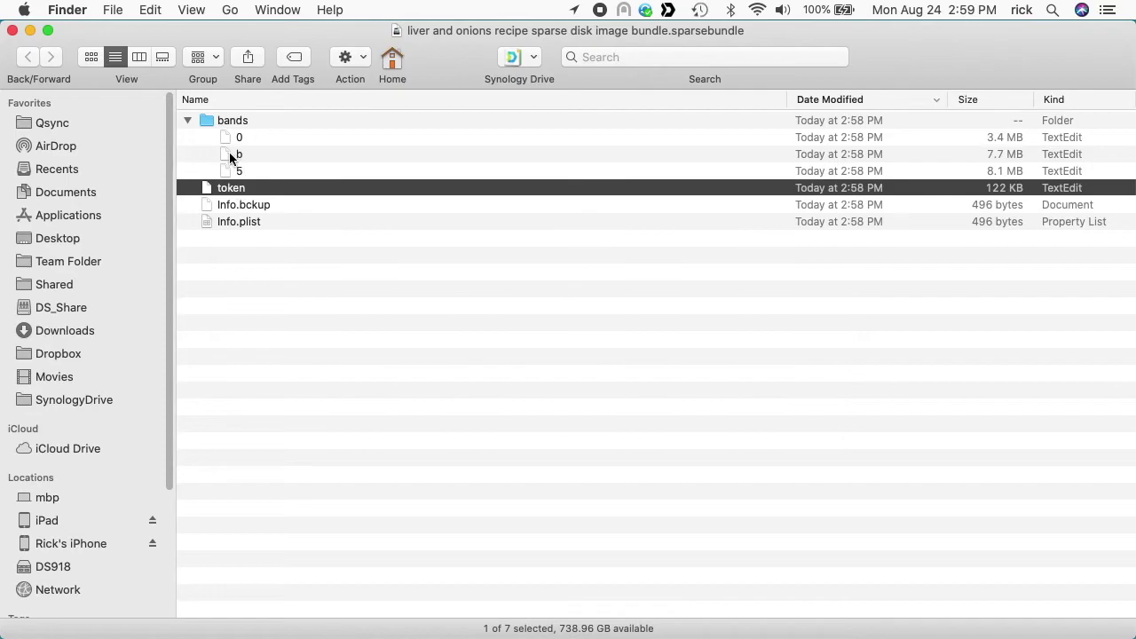
click(226, 141)
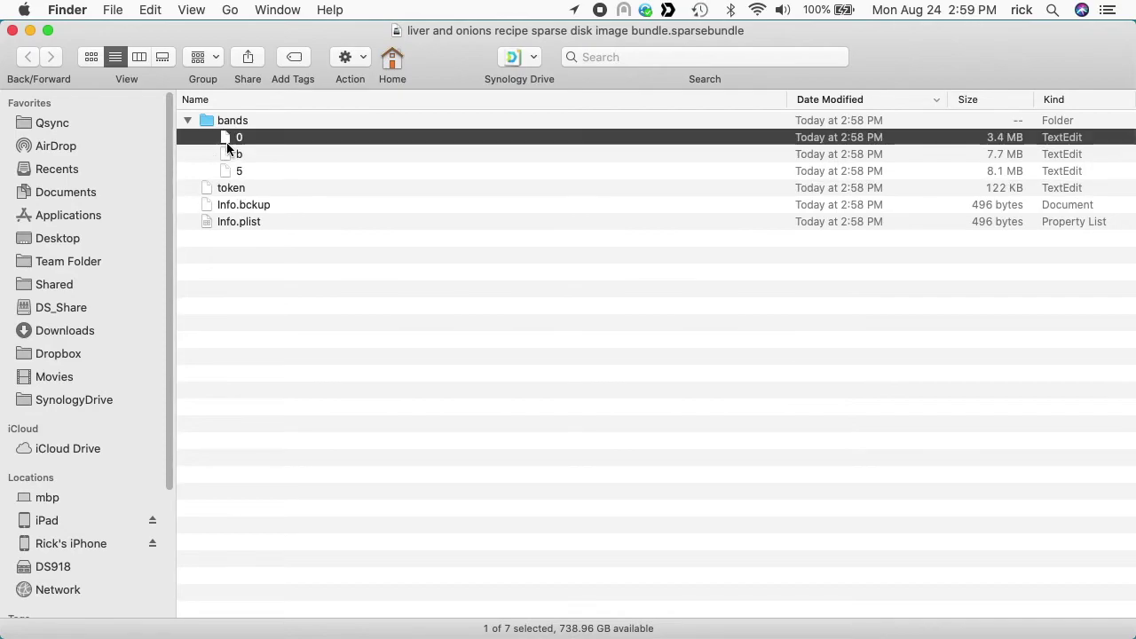
click(187, 120)
Step: Close the package window and open the sparsebundle image to bring up its password prompt
click(12, 30)
click(664, 264)
double_click(1051, 278)
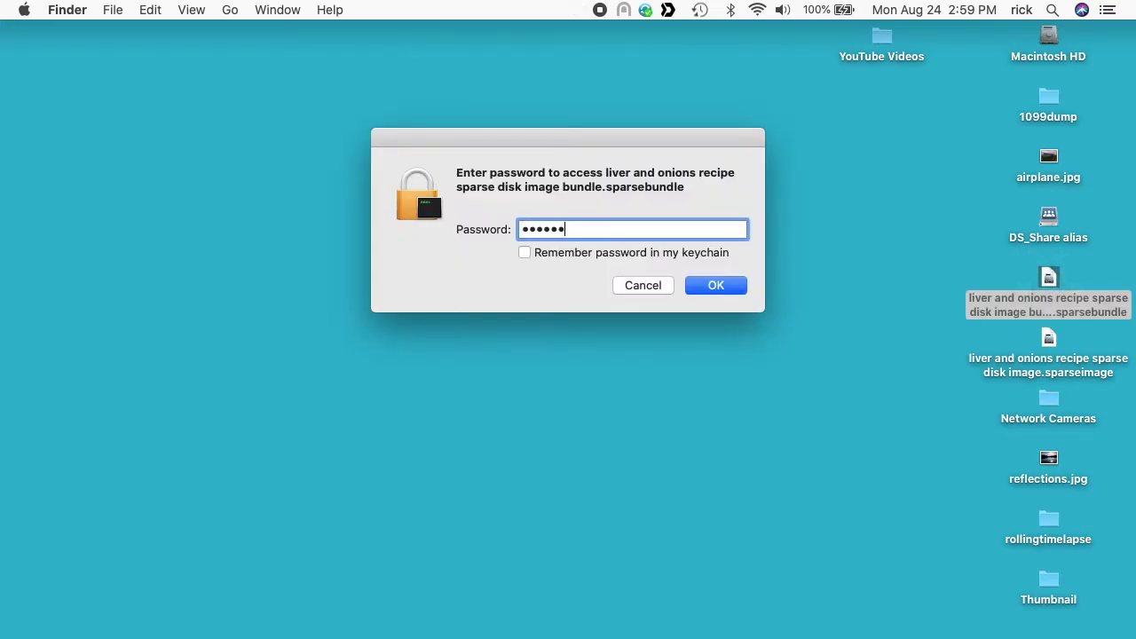
Step: Unlock the sparse bundle with its password, then open and unlock the sparse image too
key(Return)
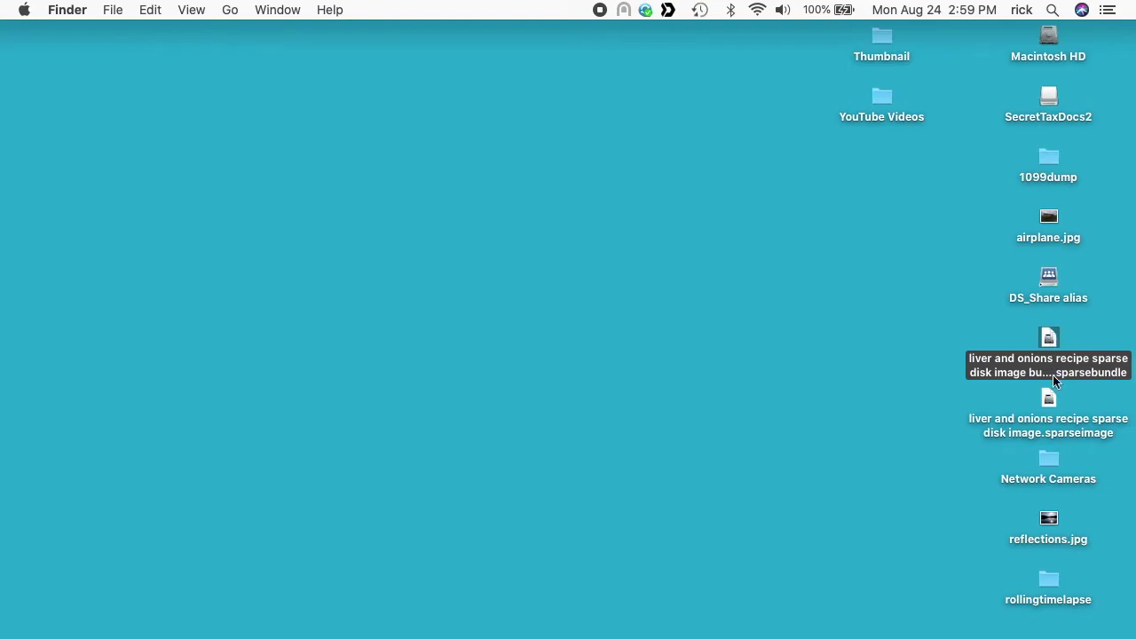
double_click(1052, 399)
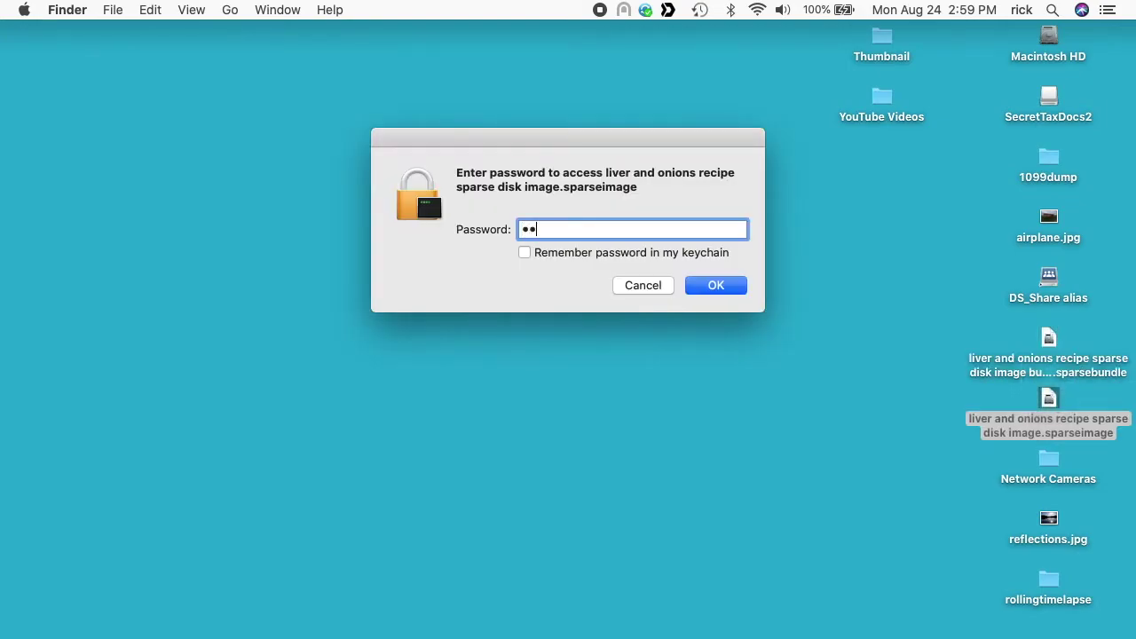
key(Return)
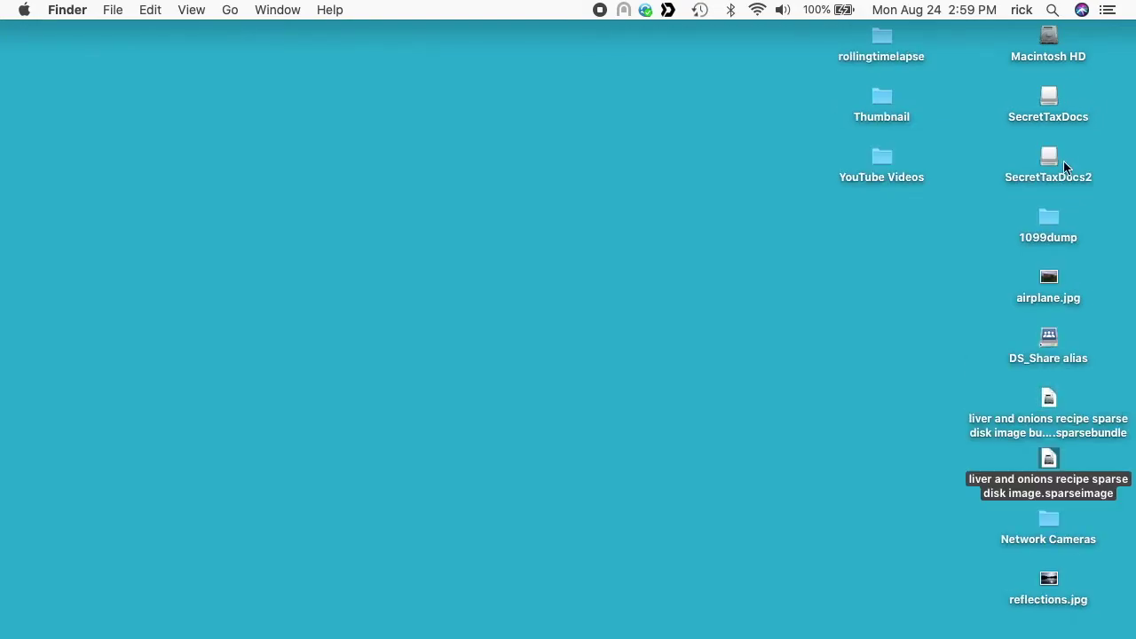
Step: Open both SecretTaxDocs volumes in windows and arrange them side by side
drag(1079, 74, 1049, 157)
double_click(1050, 157)
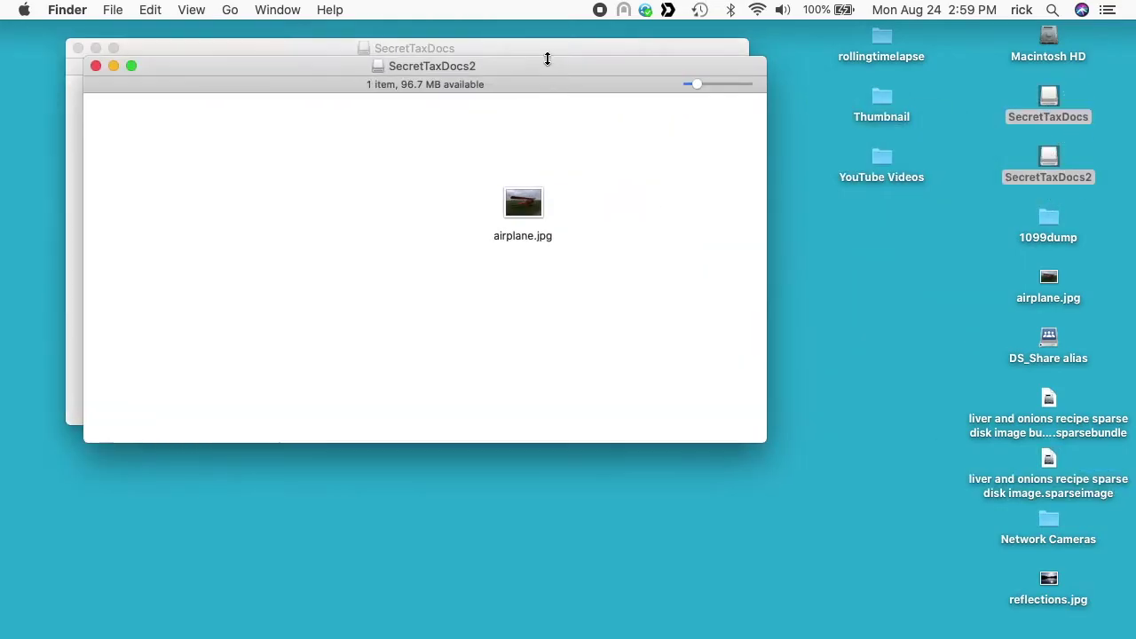
drag(545, 58, 827, 163)
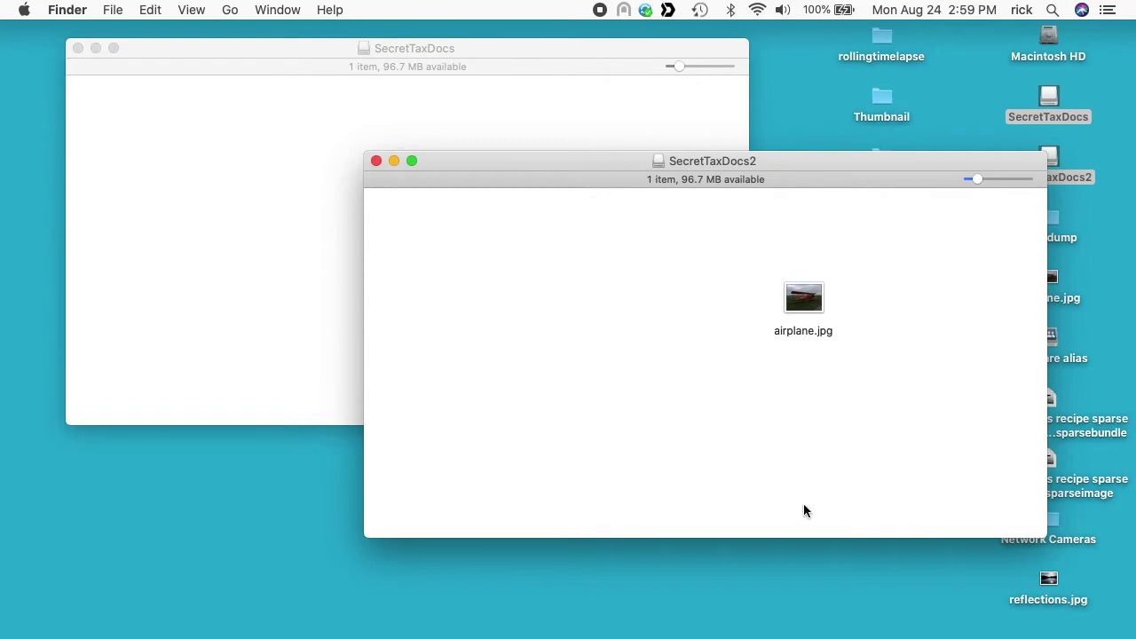
Step: Restore ffmpeg_add_silence and try copying train_whistle.MP4, dismissing the not-enough-space alert
mouse_move(797, 633)
click(759, 621)
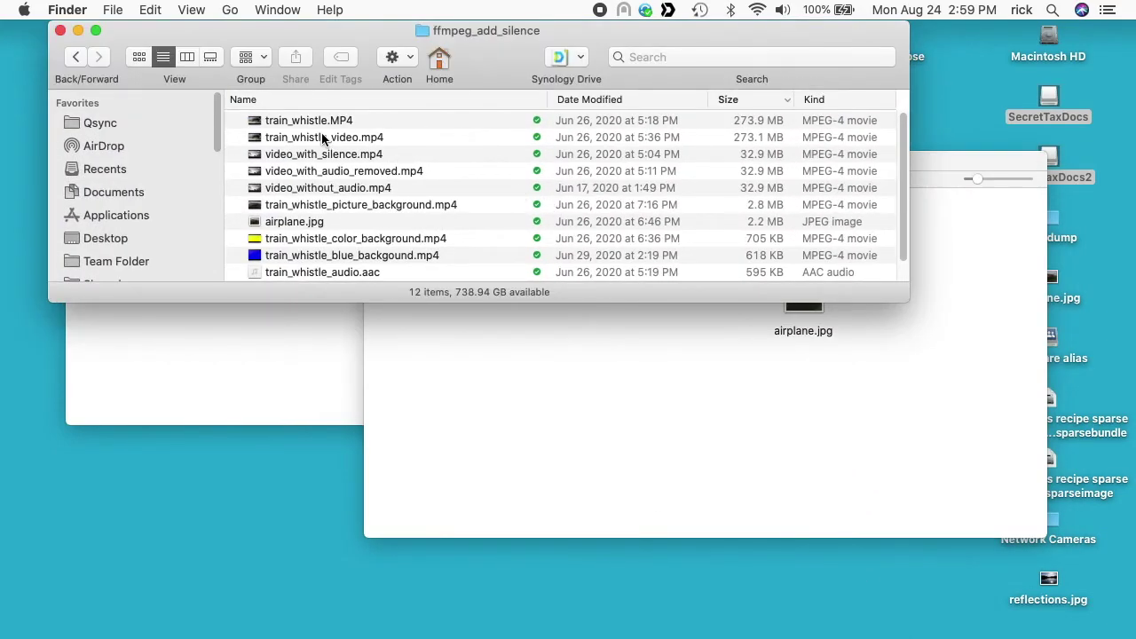
click(322, 122)
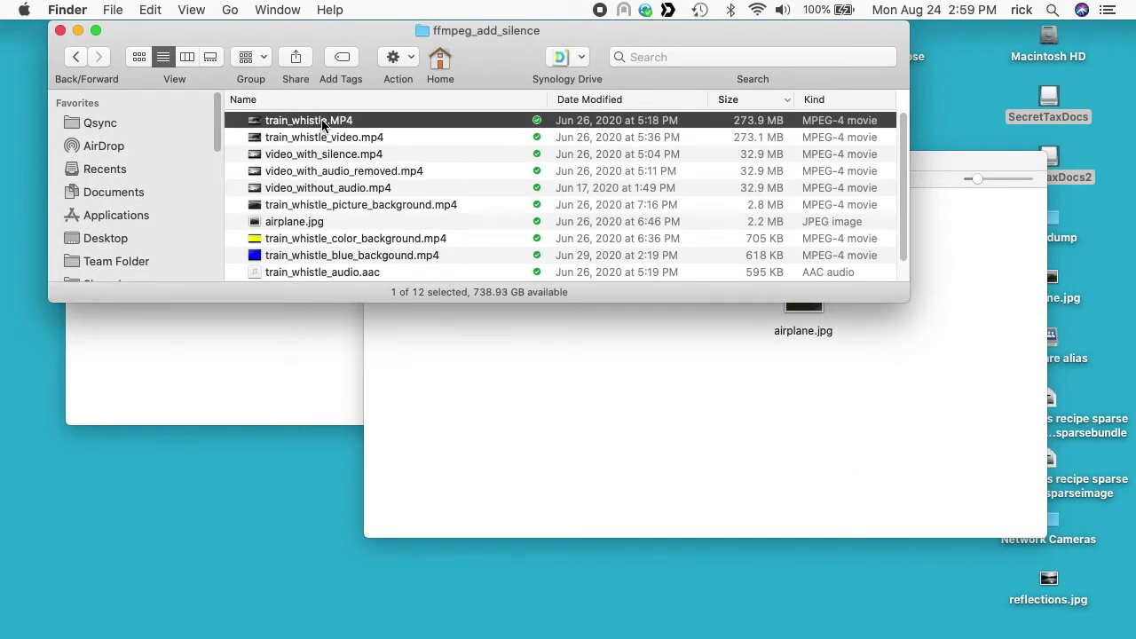
drag(322, 124, 648, 343)
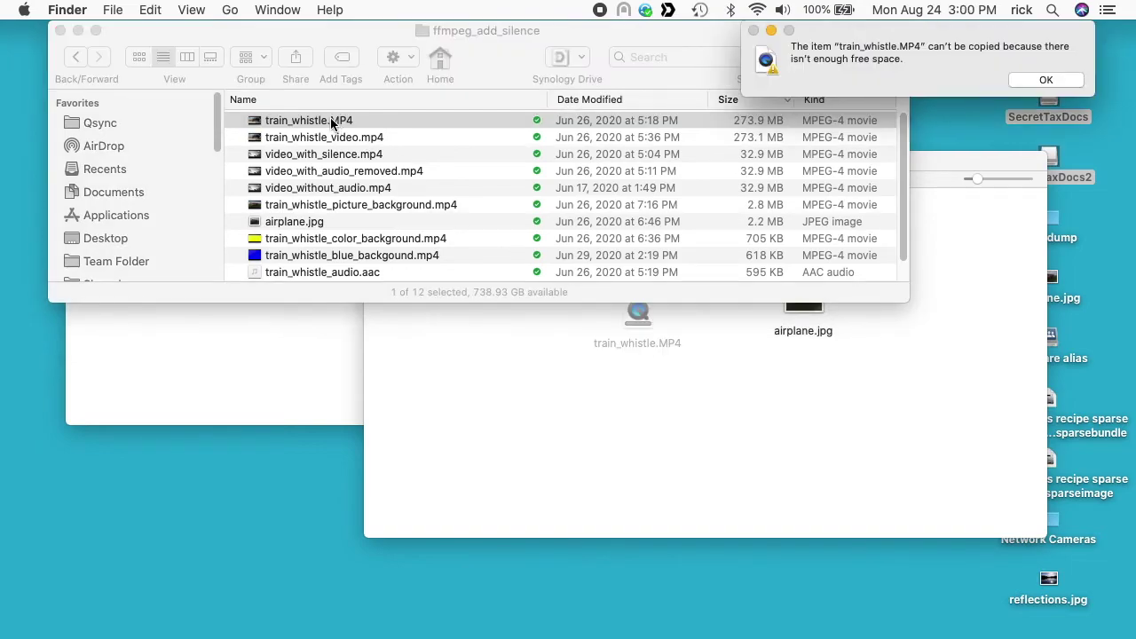
drag(330, 122, 266, 329)
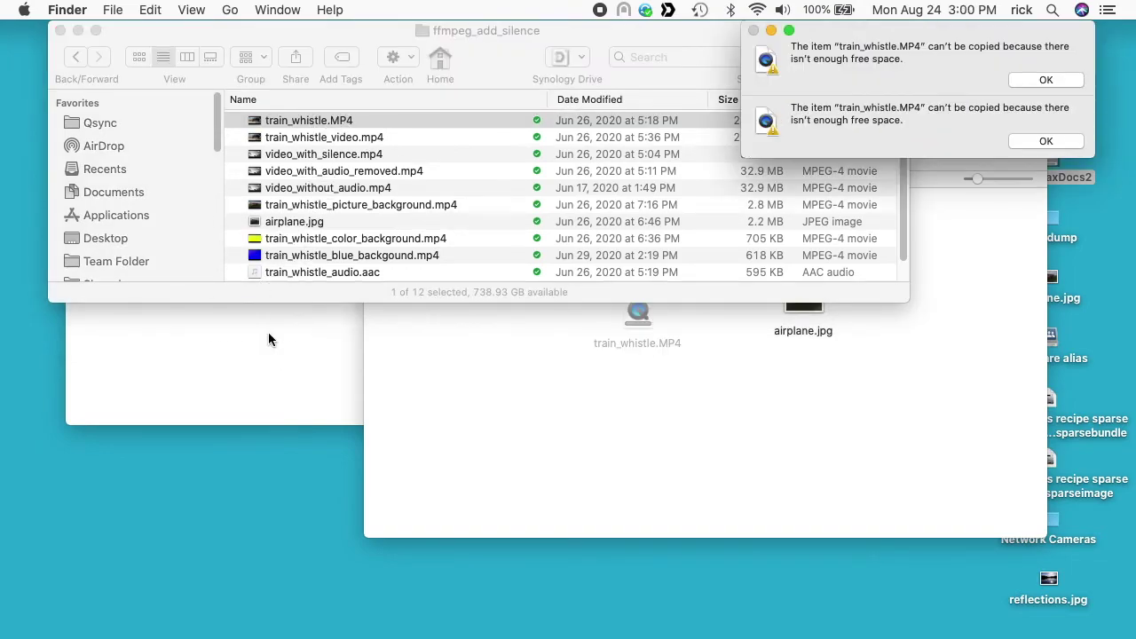
click(1065, 80)
drag(818, 36, 787, 51)
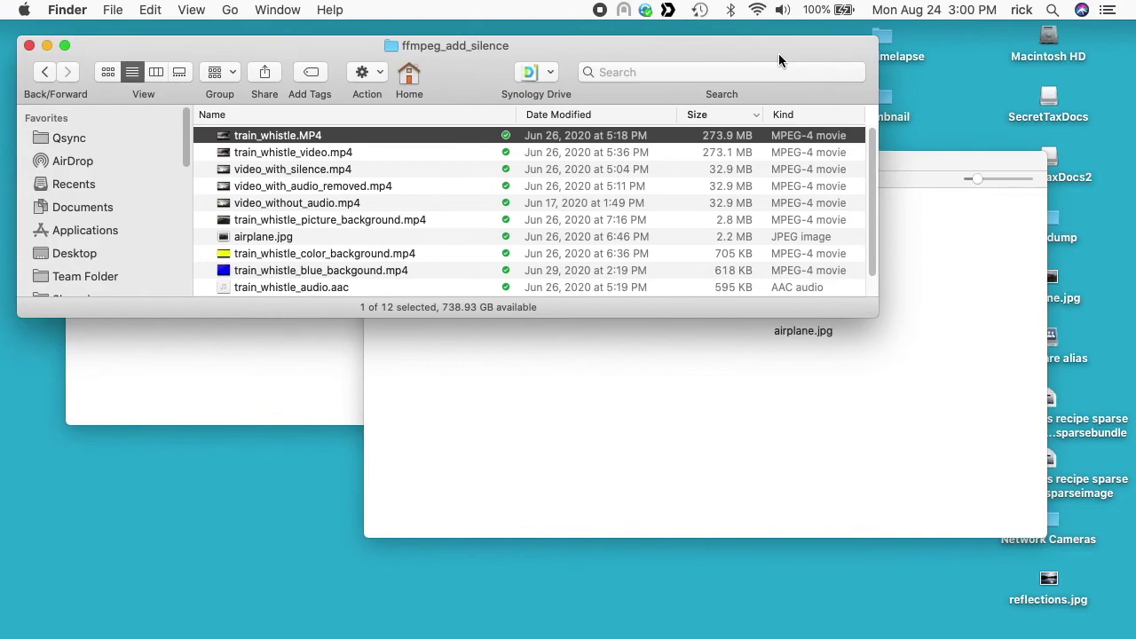
drag(260, 47, 245, 24)
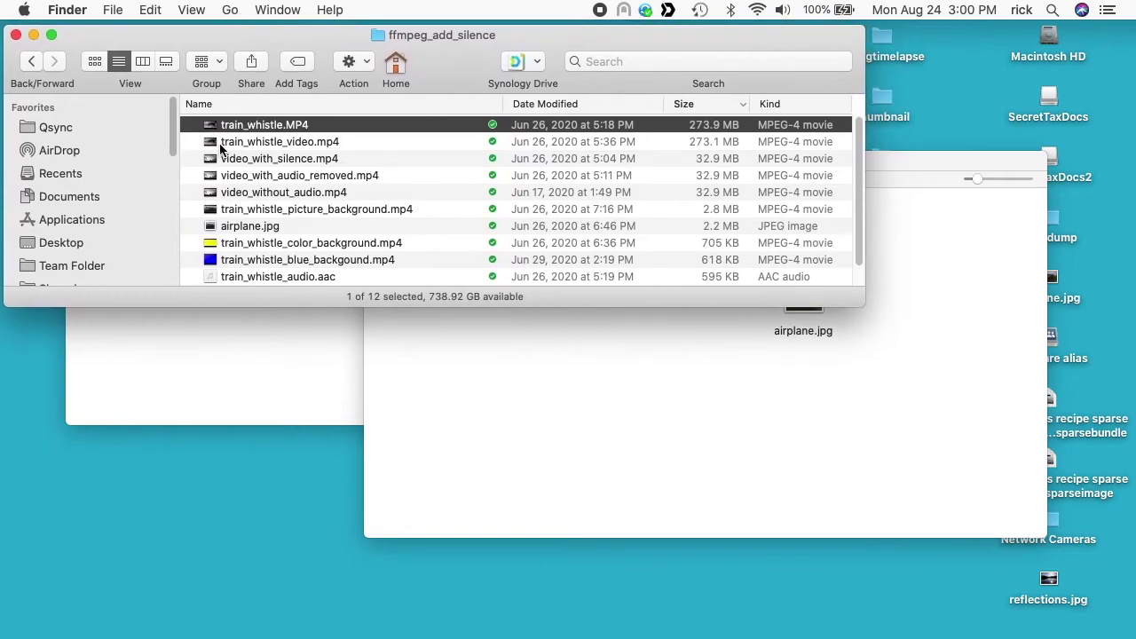
Step: Copy video_with_silence.mp4 and video_with_audio_removed.mp4 into both volumes, then close all windows
click(244, 161)
shift+click(266, 175)
drag(274, 173, 666, 414)
drag(364, 173, 265, 353)
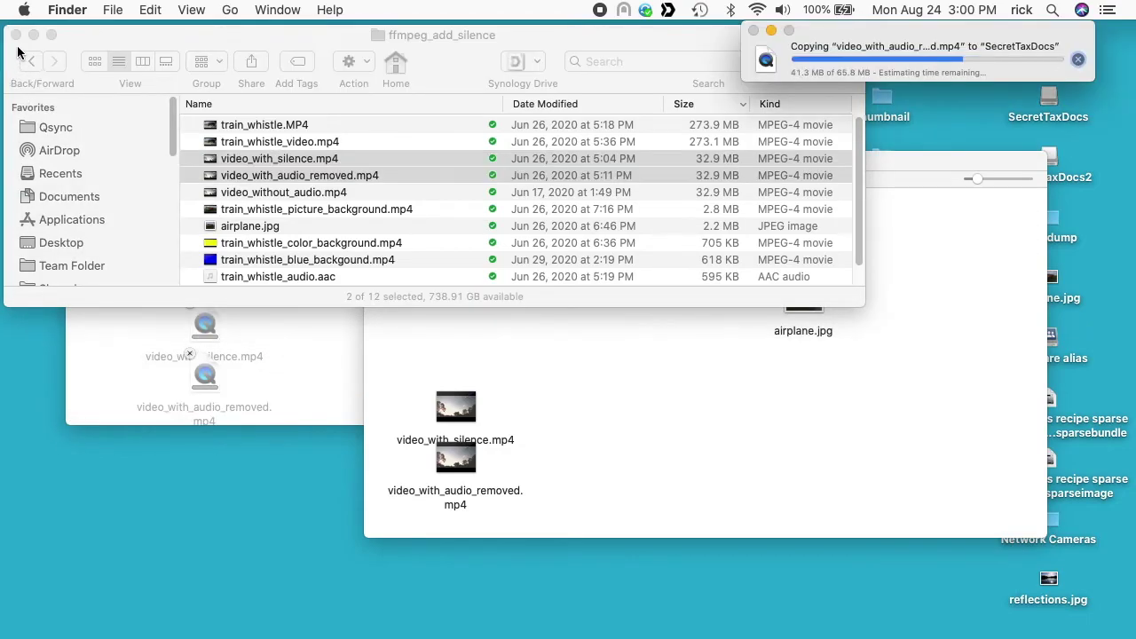
click(16, 35)
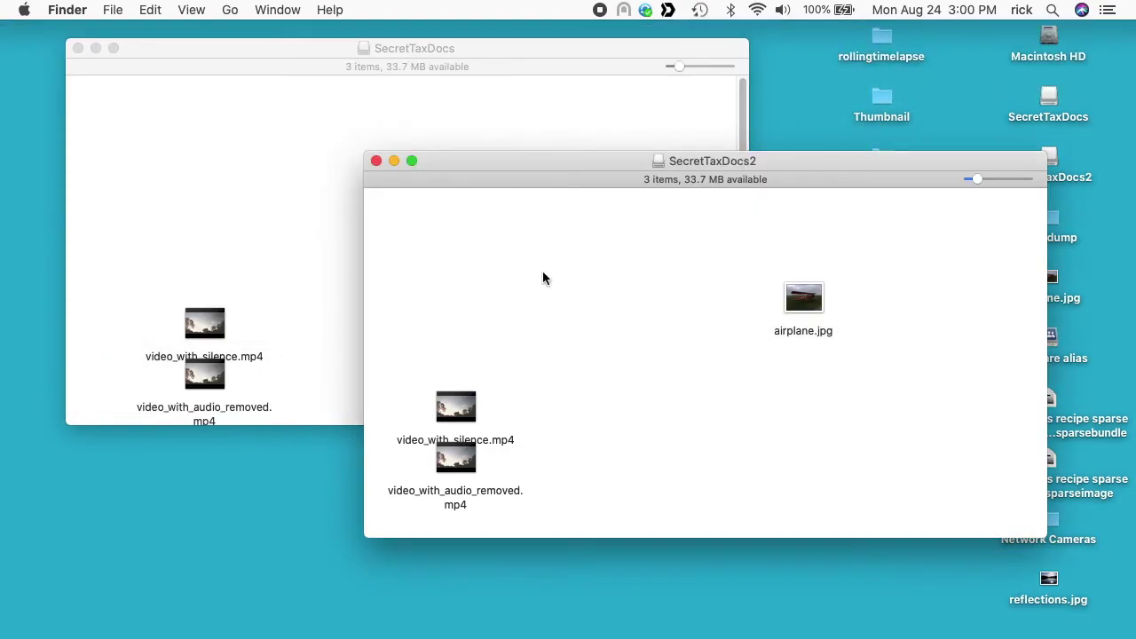
key(super+w)
key(super+w)
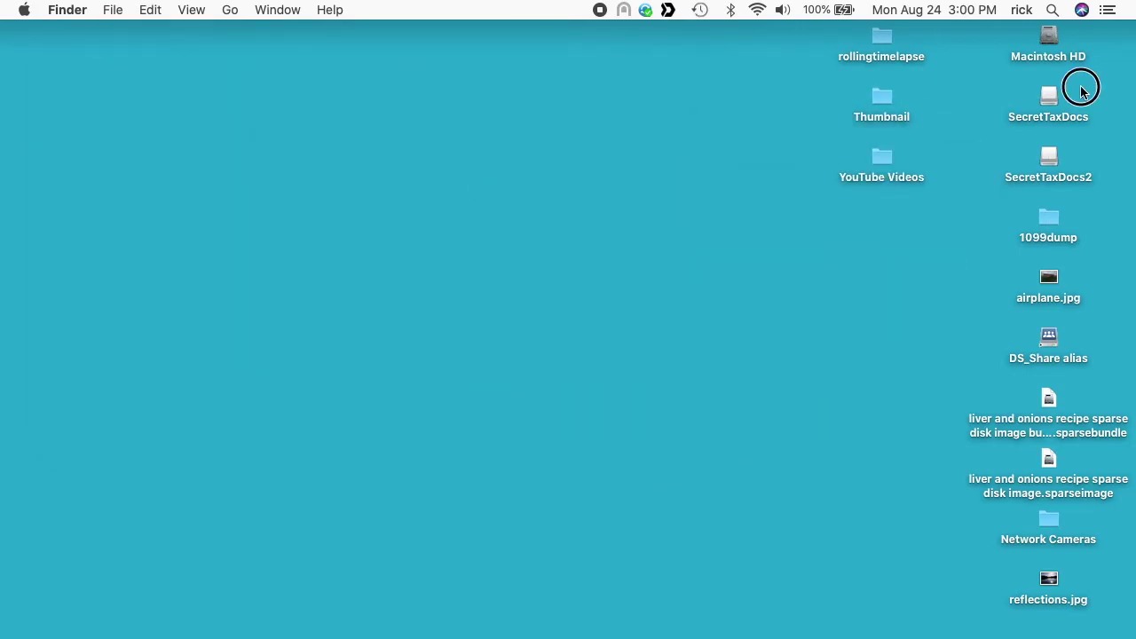
Step: Eject both SecretTaxDocs volumes together
drag(1081, 88, 1042, 159)
right_click(1042, 161)
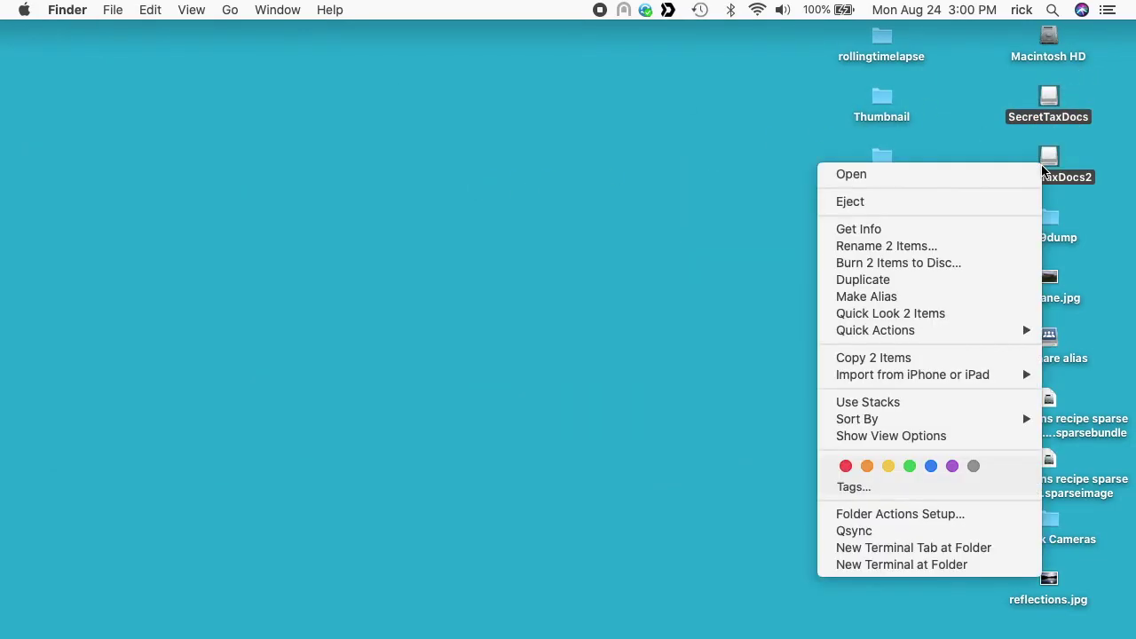
click(1004, 202)
Step: Compare Get Info sizes: sparse bundle 77.3 MB, sparse image 73.5 MB
click(1054, 277)
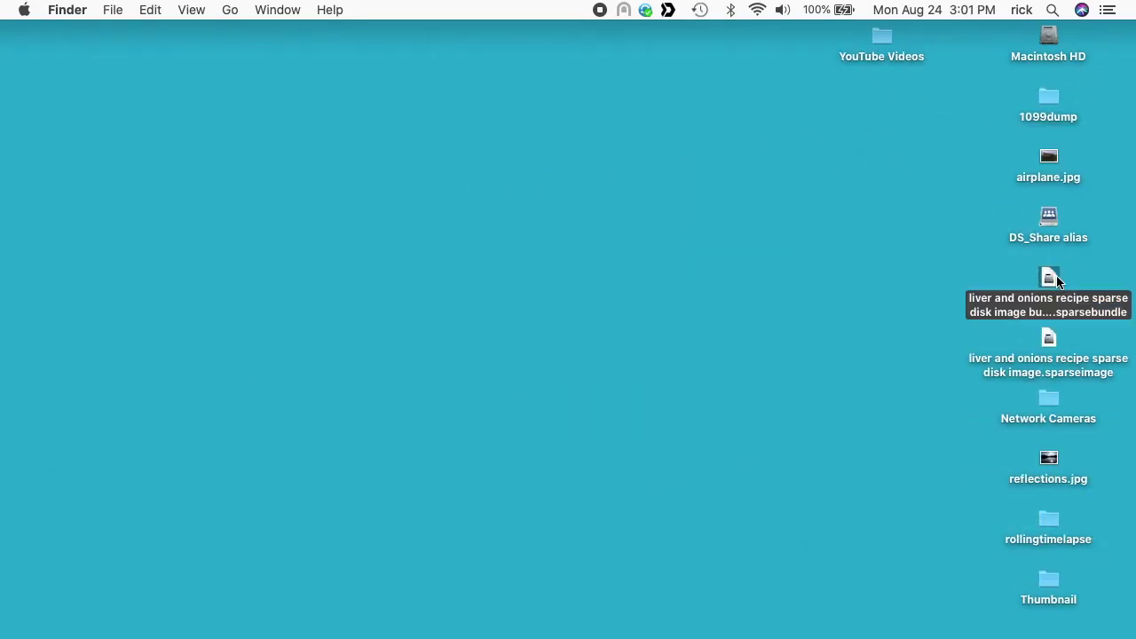
key(super+i)
click(1048, 342)
key(super+i)
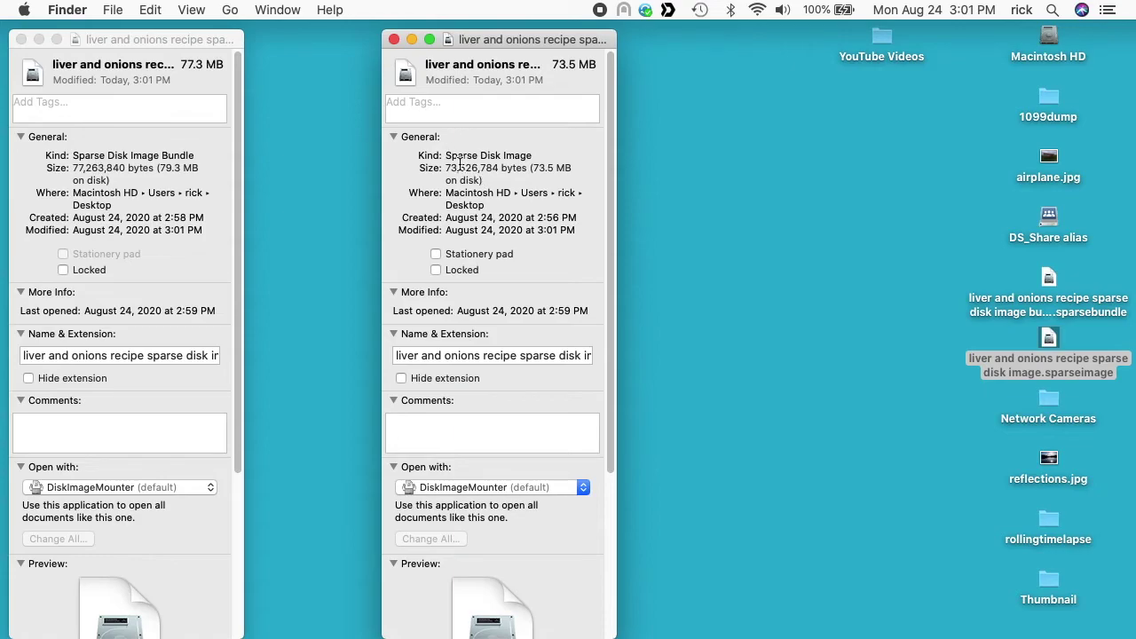
click(394, 39)
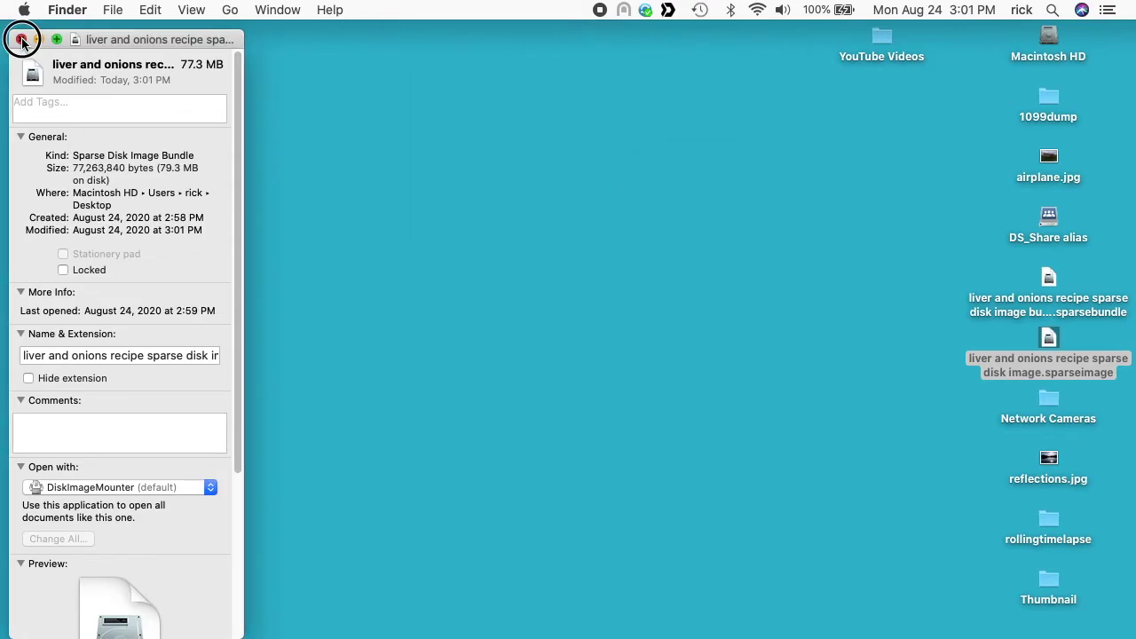
Step: Close the sparsebundle's Get Info window and show its package contents
click(21, 40)
click(1048, 282)
right_click(1050, 288)
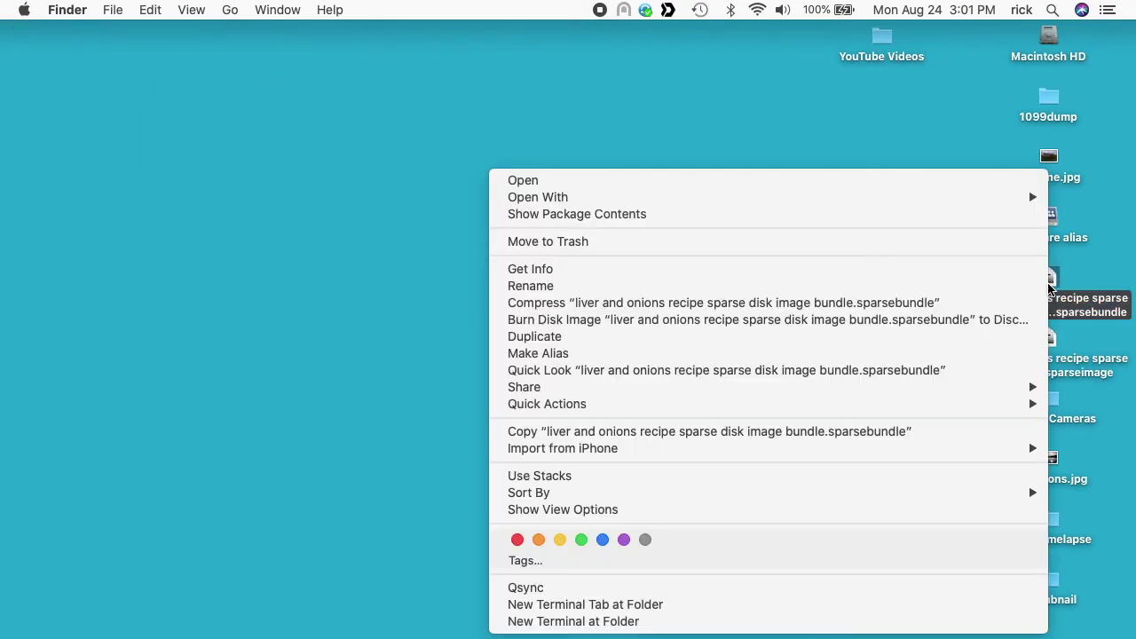
click(915, 213)
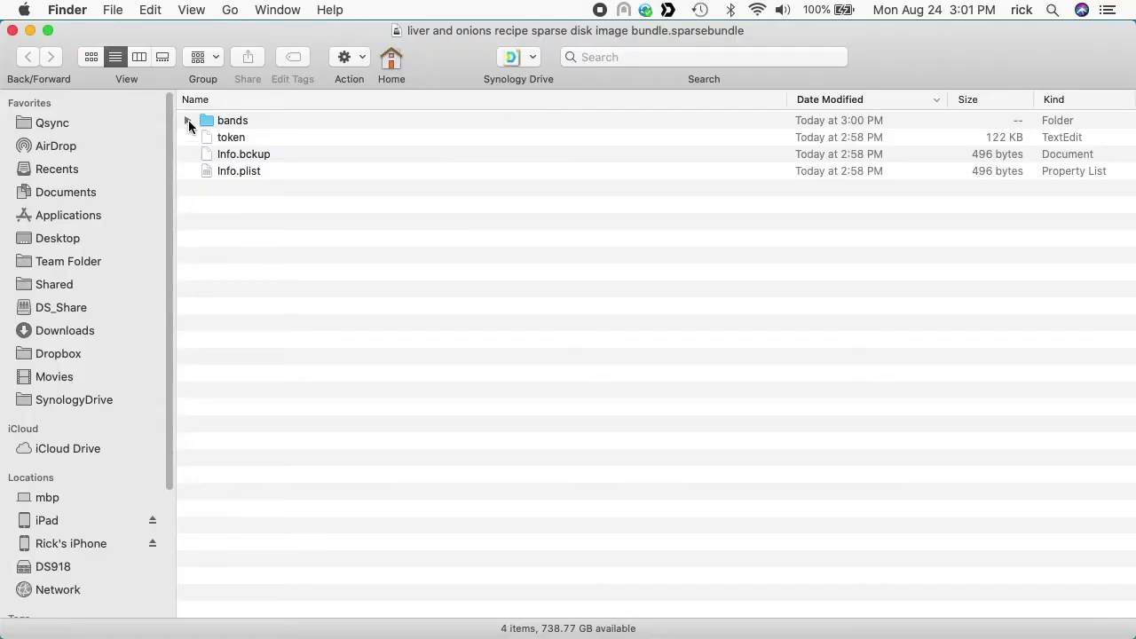
Step: Check that the bands folder now lists band files 0–8 and b, then close the window
click(188, 122)
click(257, 148)
key(Down)
key(Down)
key(Down)
key(Down)
key(Down)
key(Down)
key(Down)
key(Down)
click(188, 120)
click(12, 31)
click(867, 302)
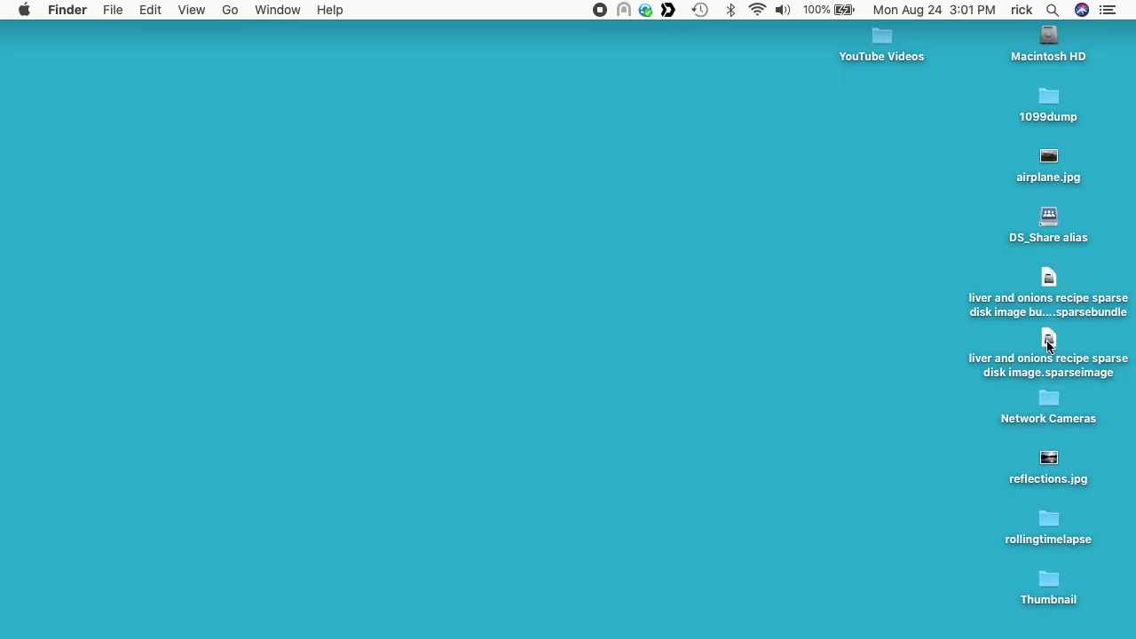
click(1048, 282)
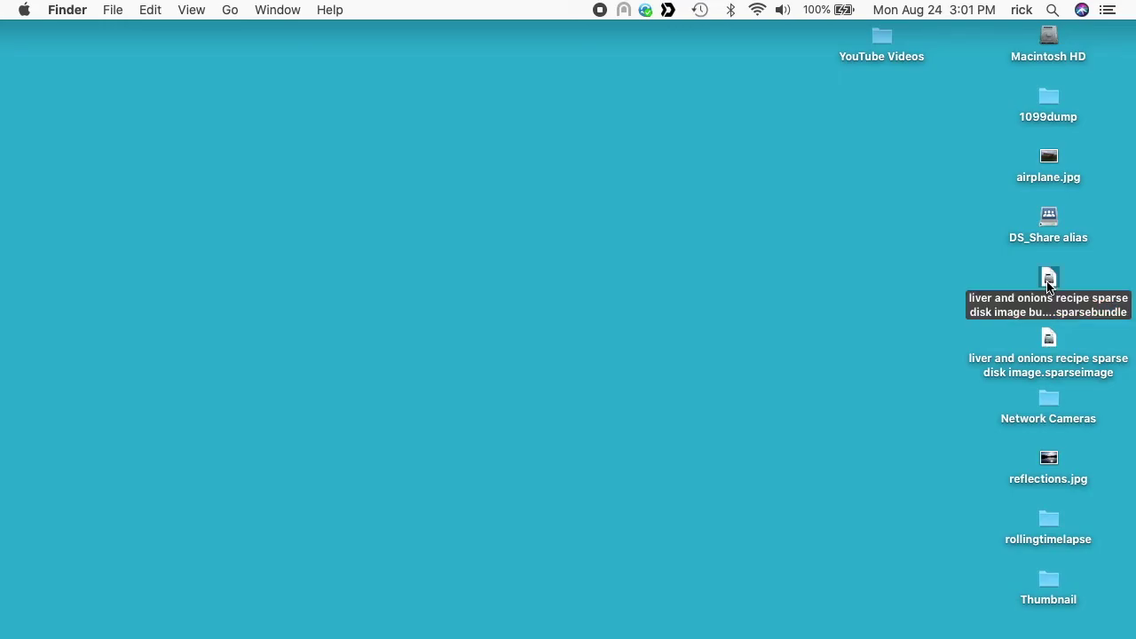